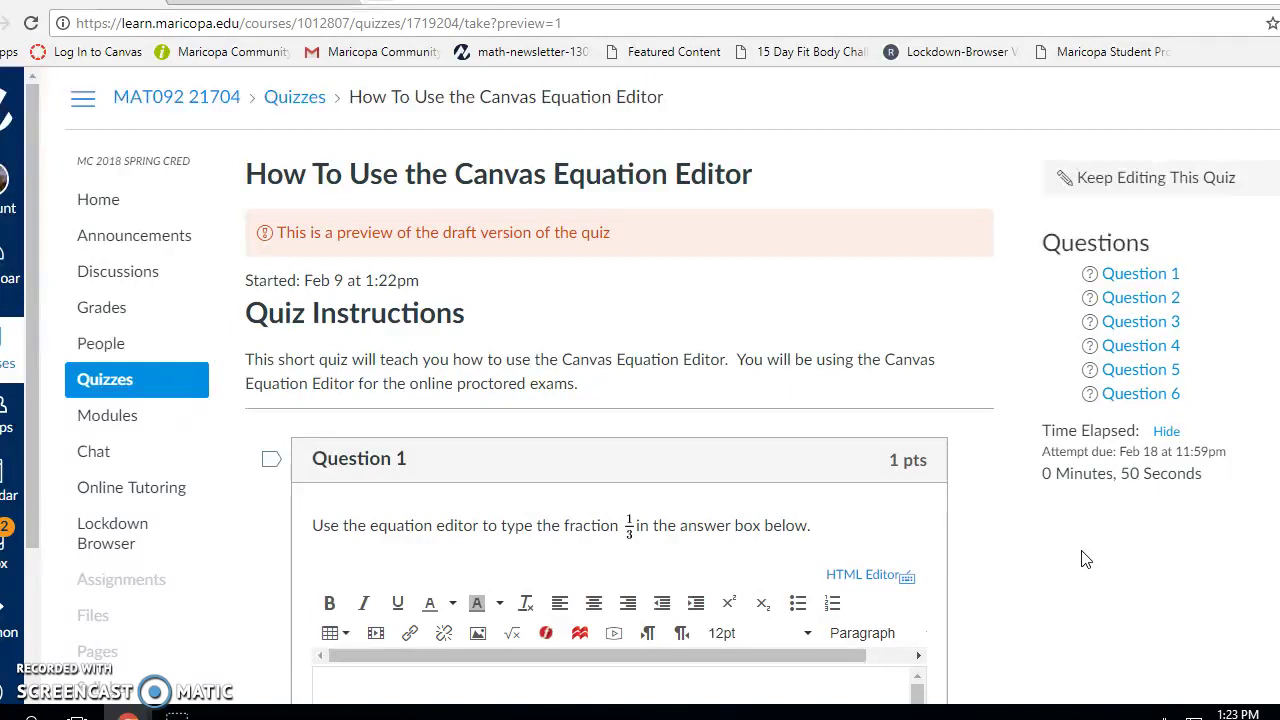
# Build the fraction 1/3 in the equation editor and insert it into Question 1's answer box.
pyautogui.scroll(-3, 1086, 559)
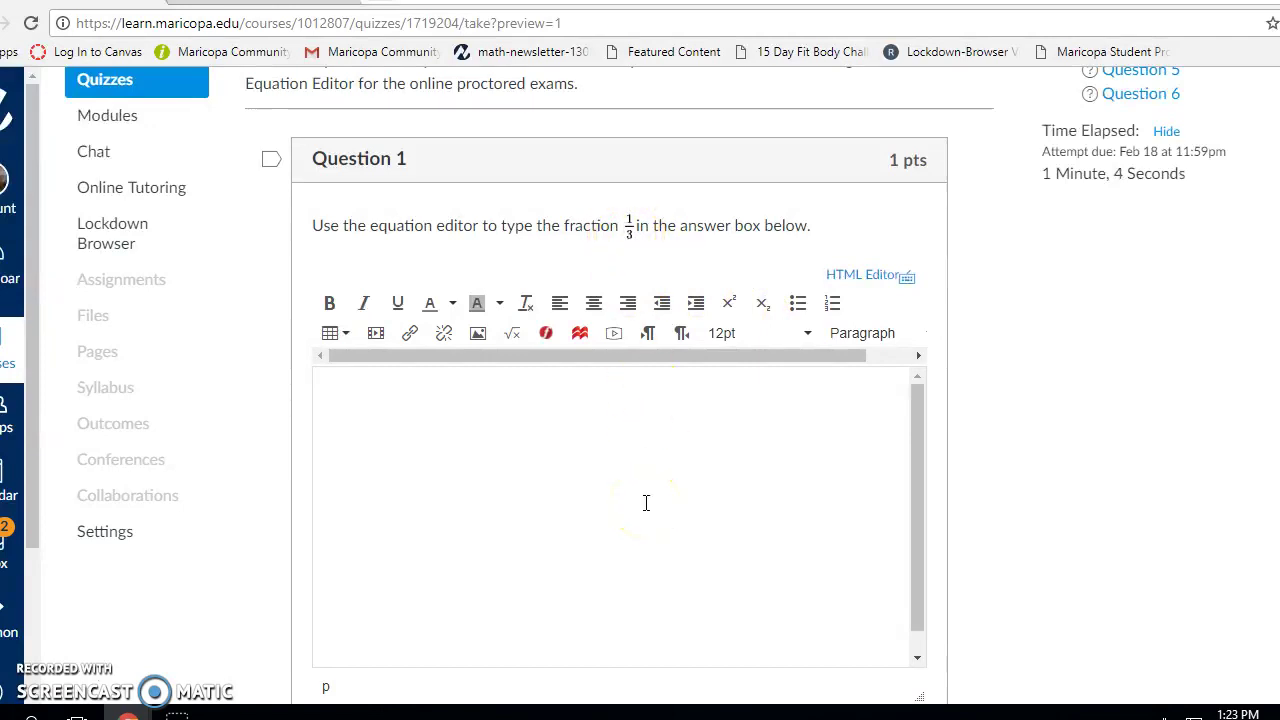
pyautogui.click(393, 425)
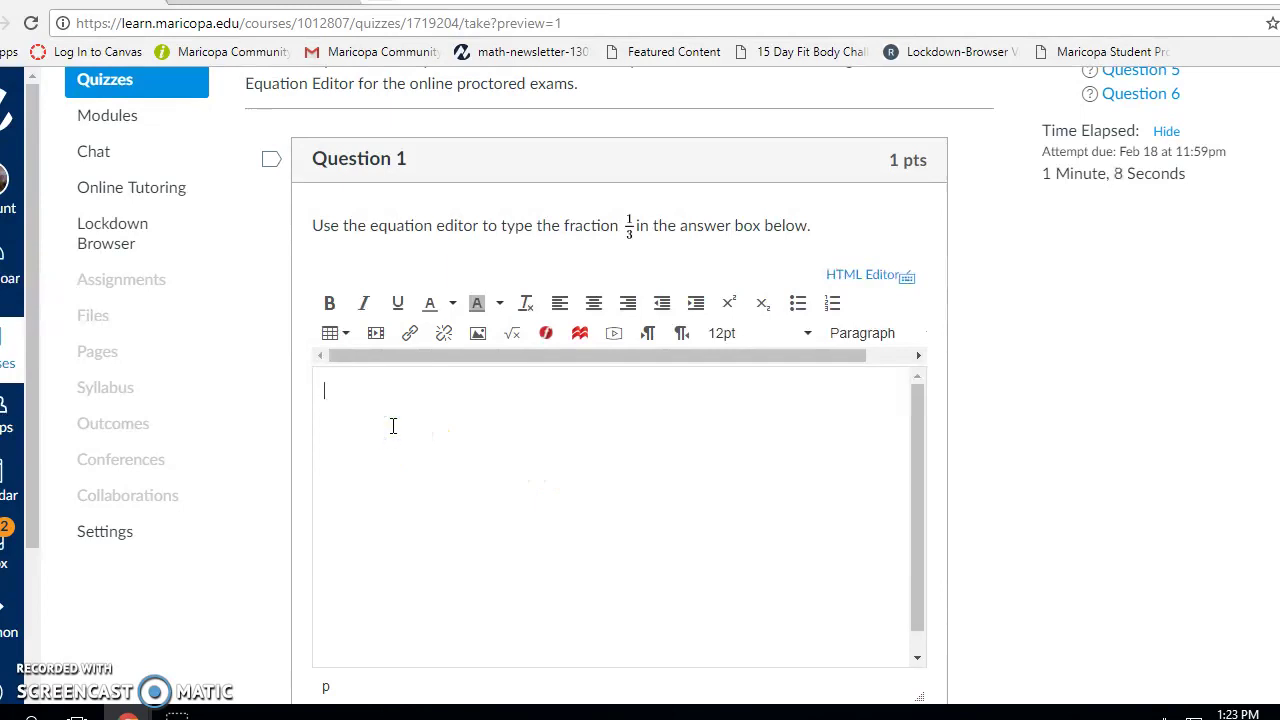
pyautogui.click(513, 340)
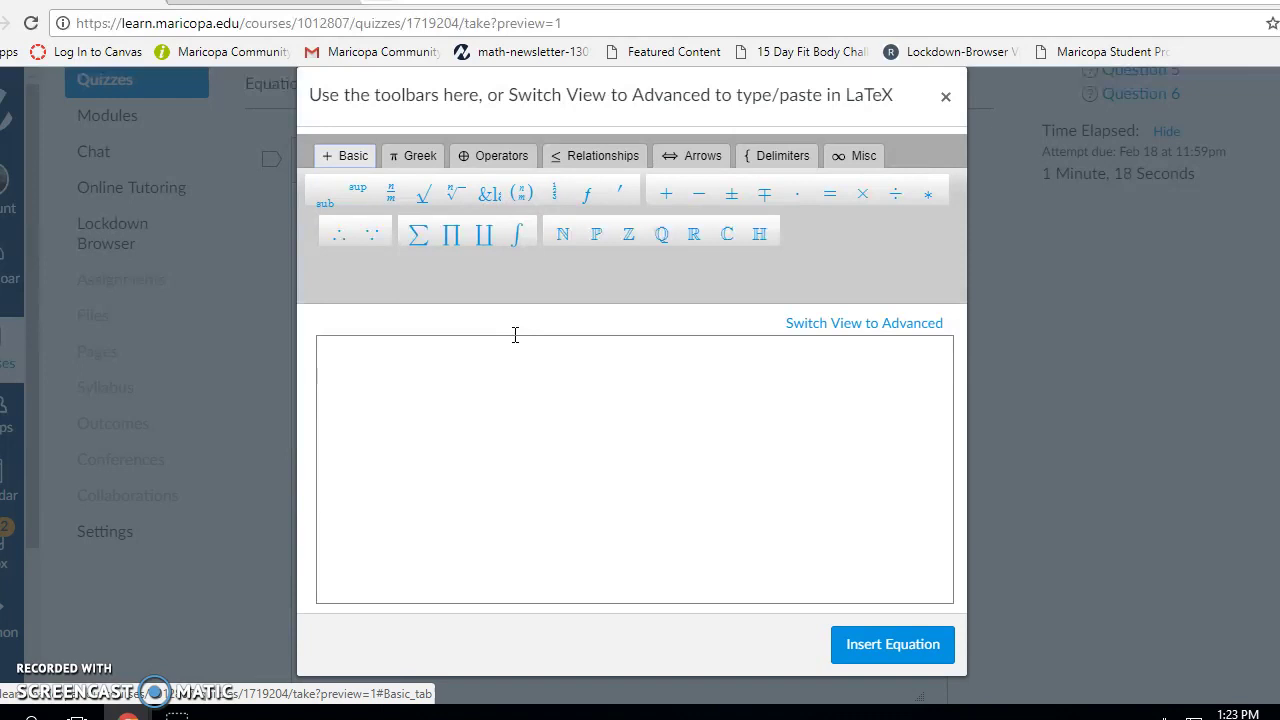
pyautogui.click(368, 384)
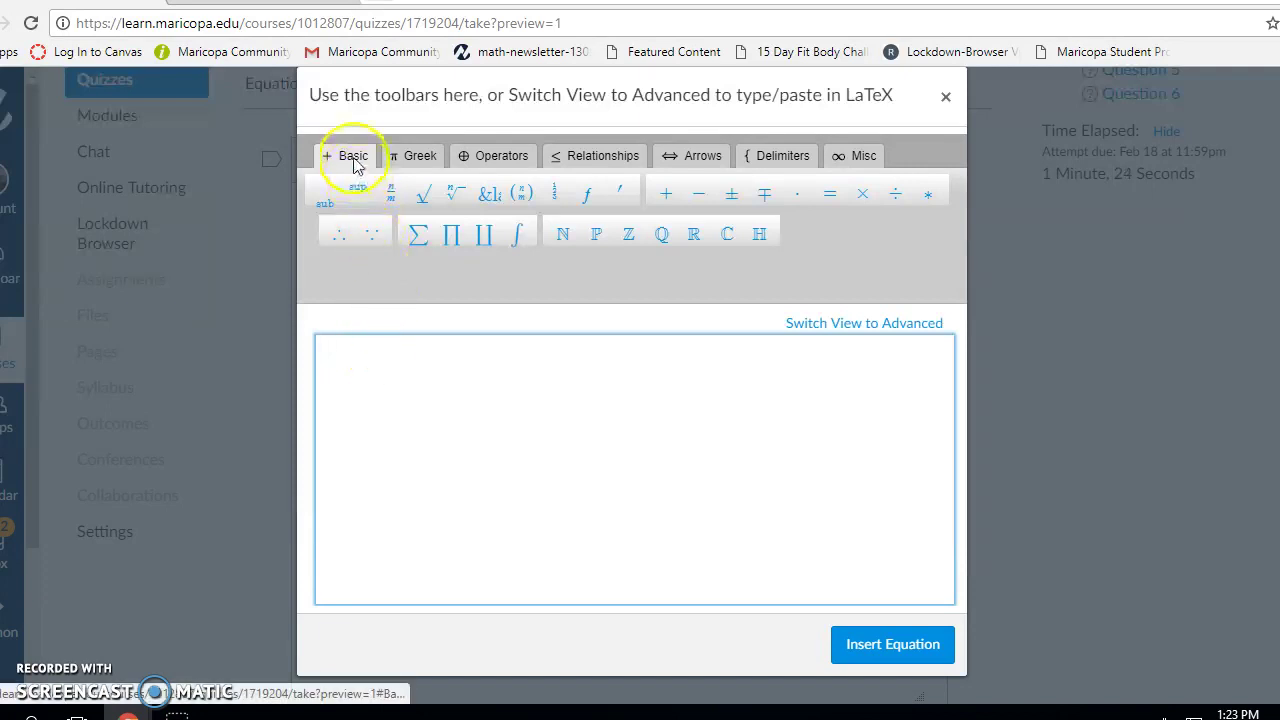
pyautogui.click(391, 194)
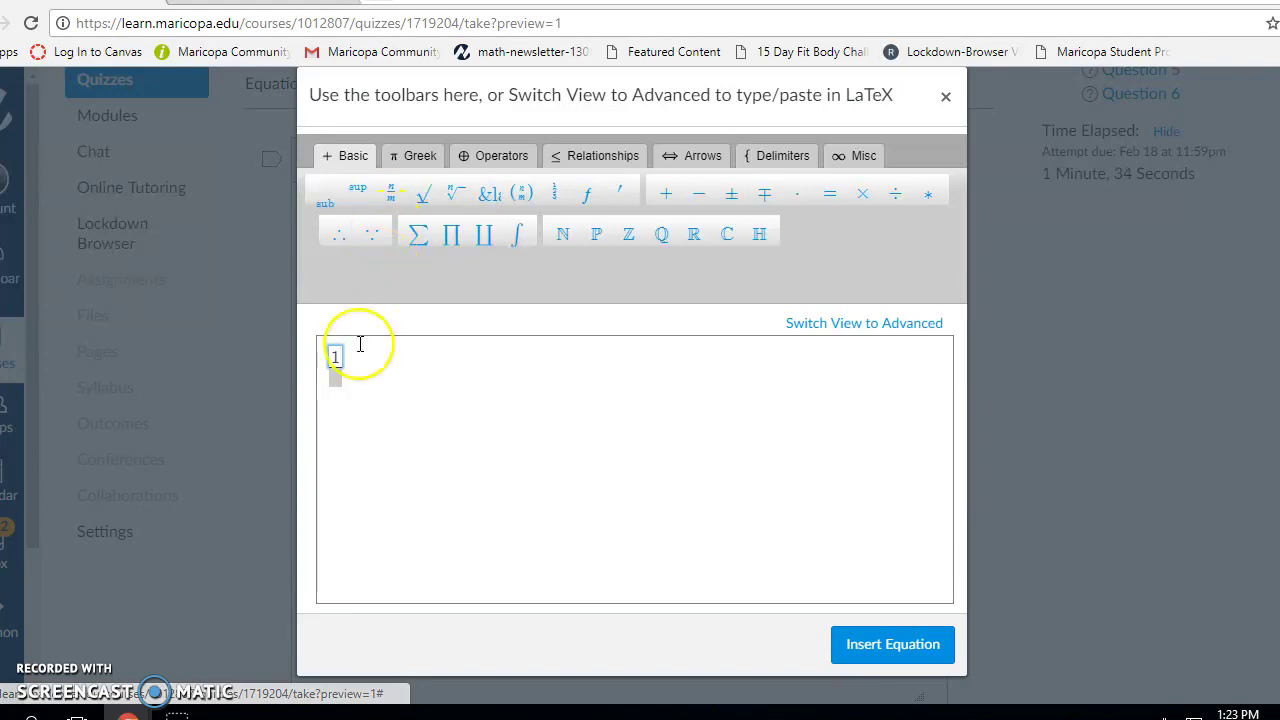
pyautogui.click(336, 380)
pyautogui.click(414, 468)
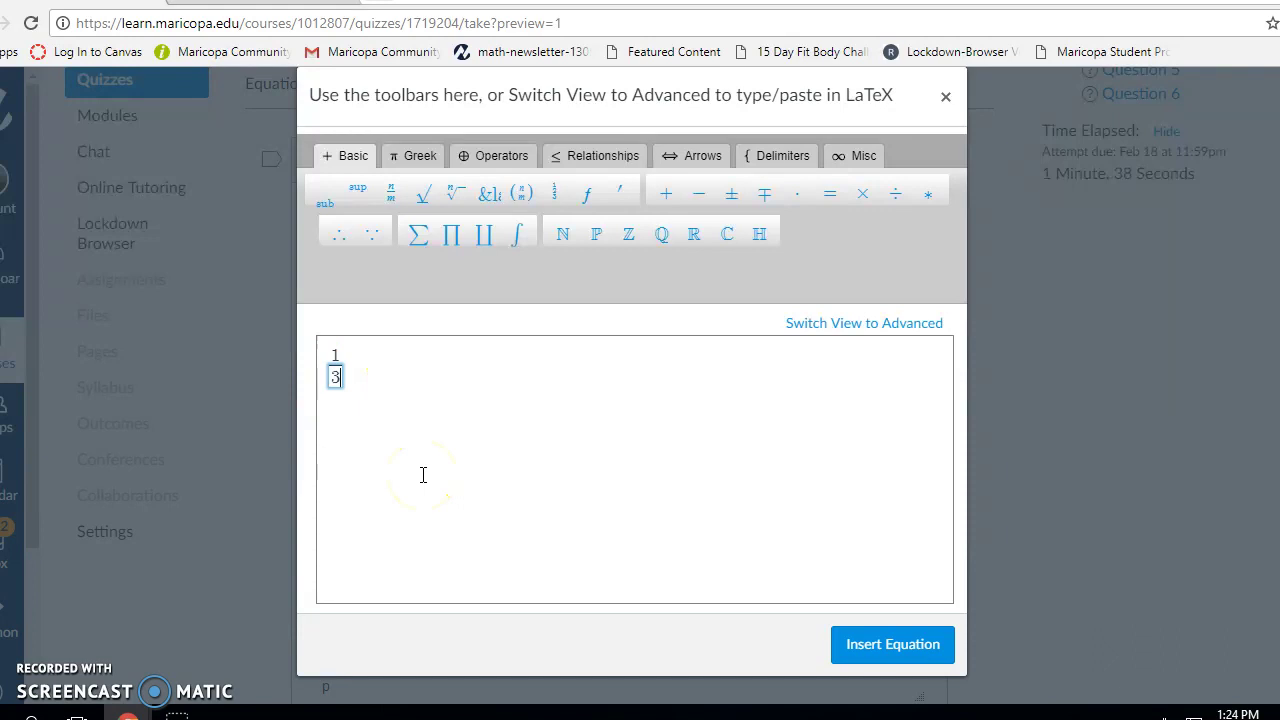
pyautogui.click(335, 355)
pyautogui.press('Down')
pyautogui.click(550, 501)
pyautogui.click(877, 655)
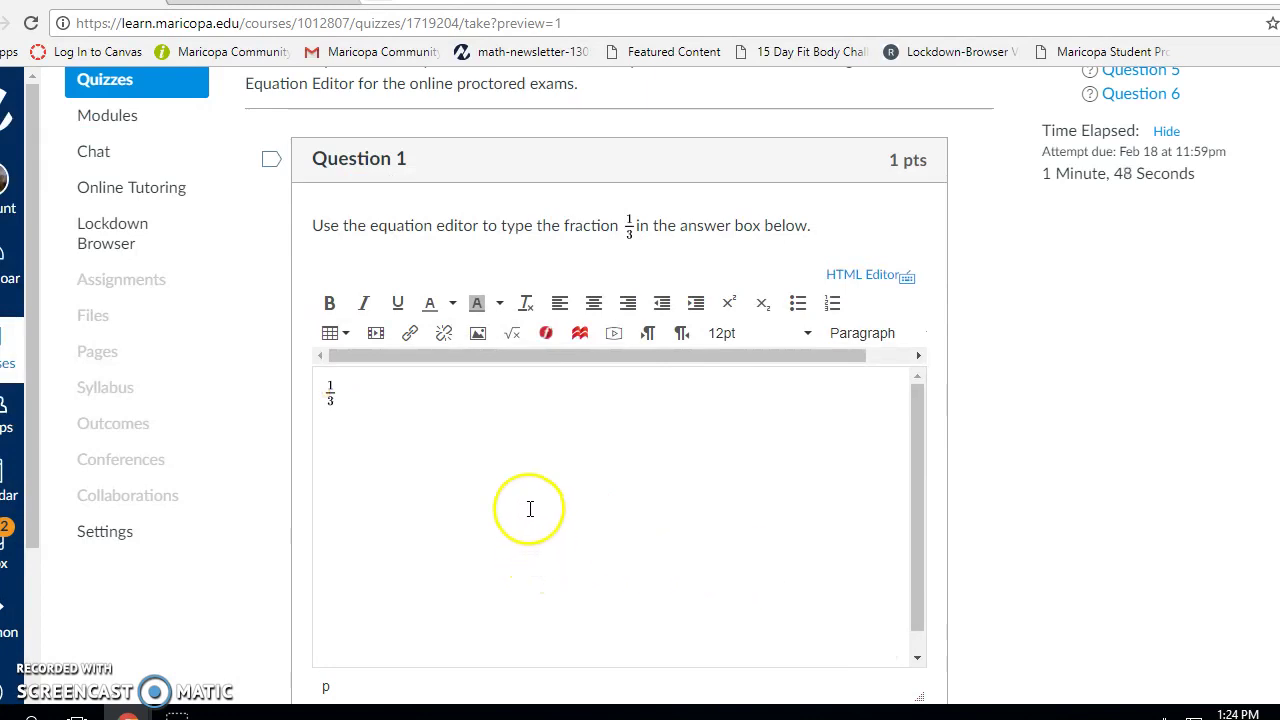
# Start Question 2's equation with −x², using the superscript for the exponent 2.
pyautogui.scroll(-6, 530, 509)
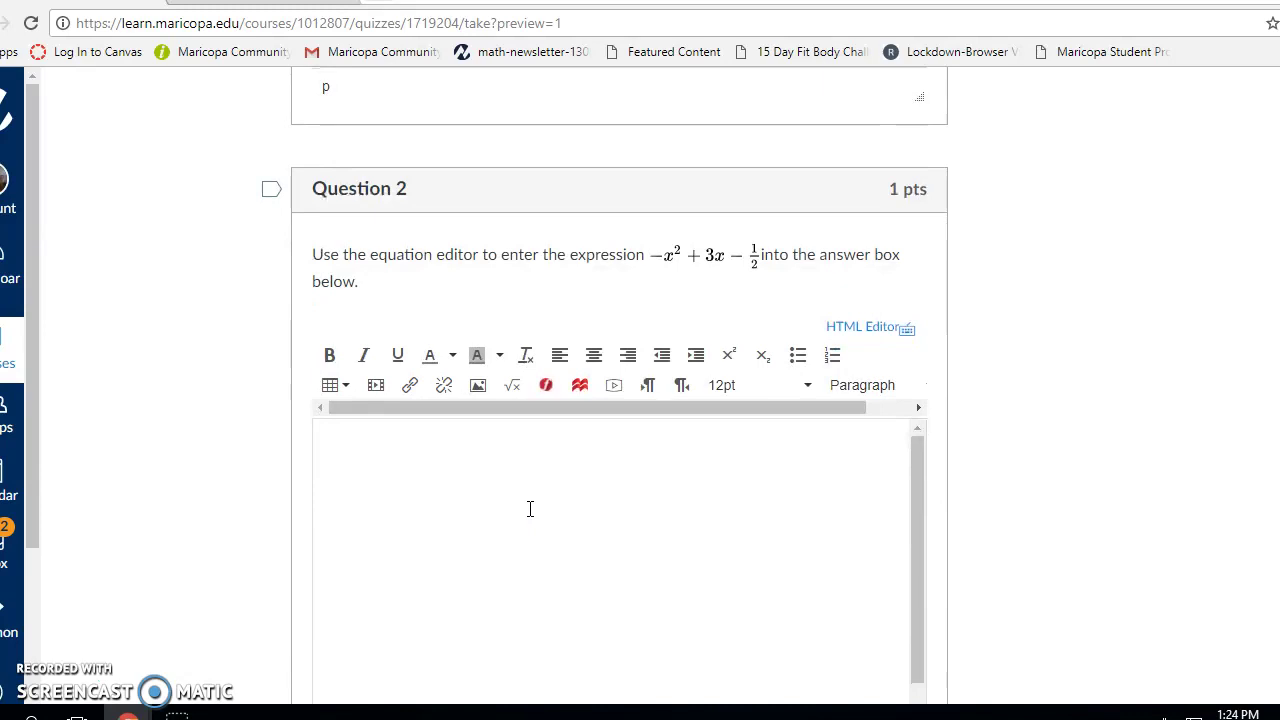
pyautogui.click(530, 509)
pyautogui.click(517, 392)
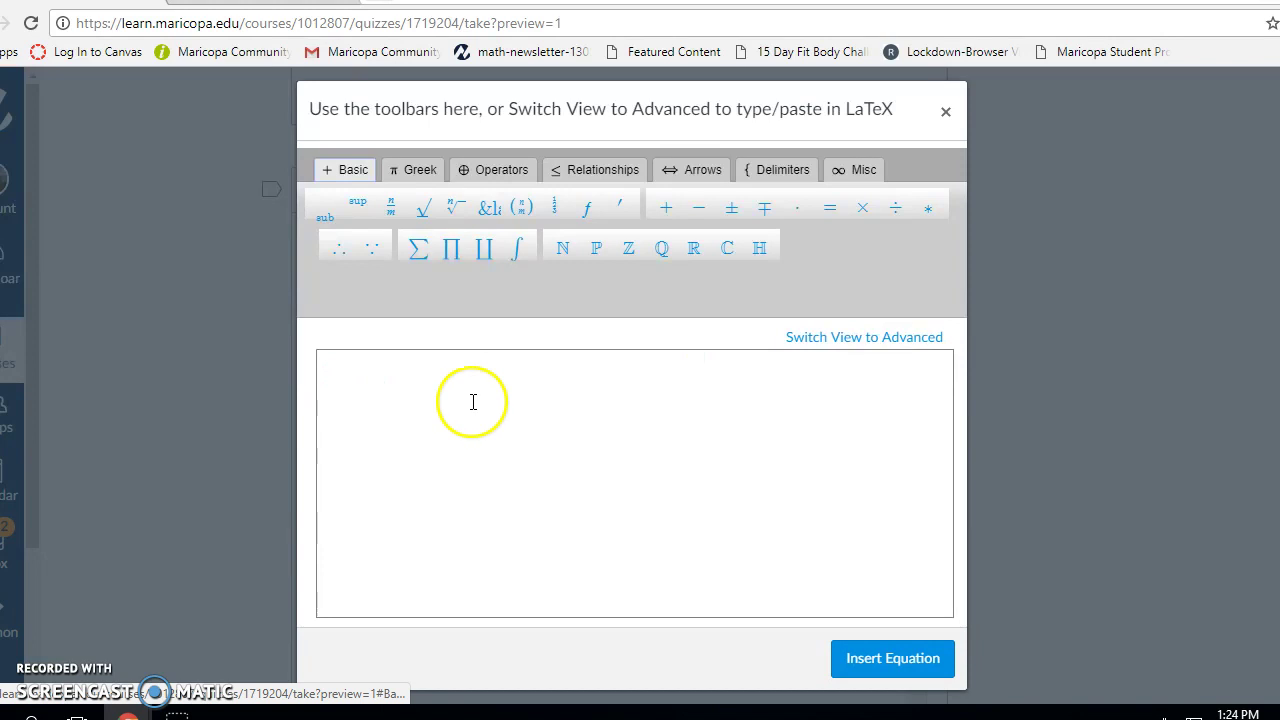
pyautogui.click(469, 401)
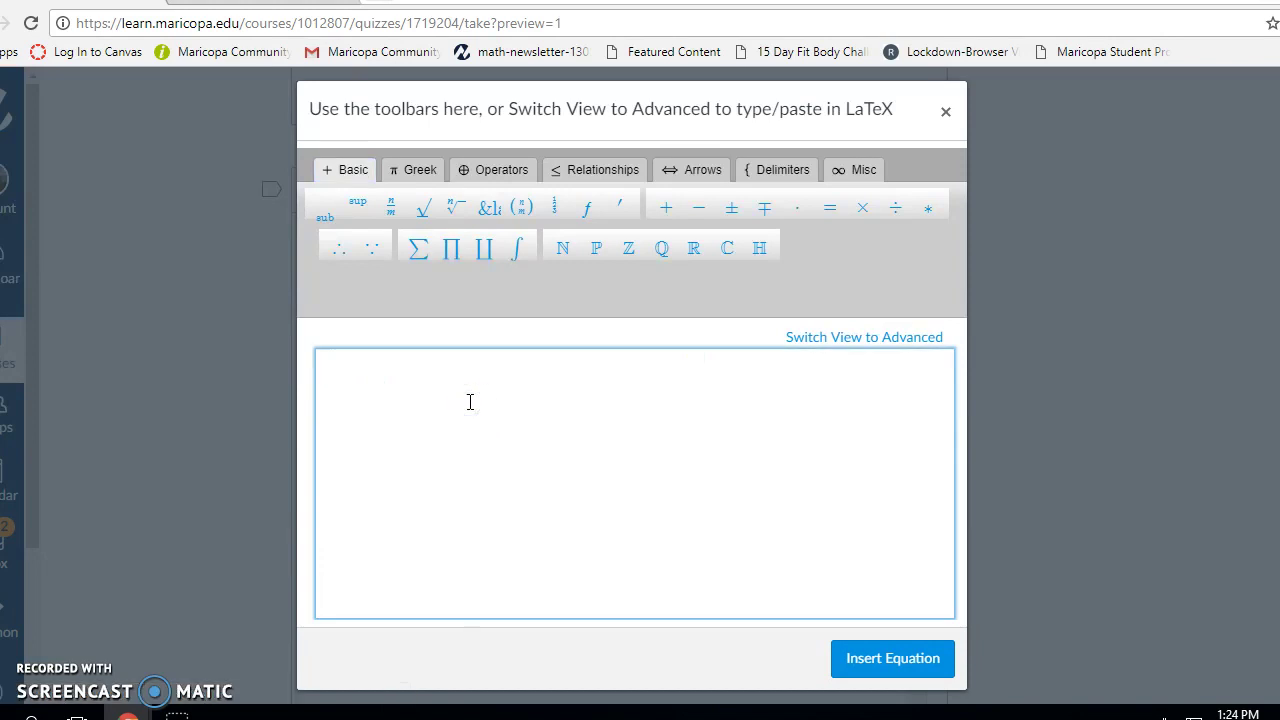
pyautogui.write('-')
pyautogui.write('x')
pyautogui.click(451, 391)
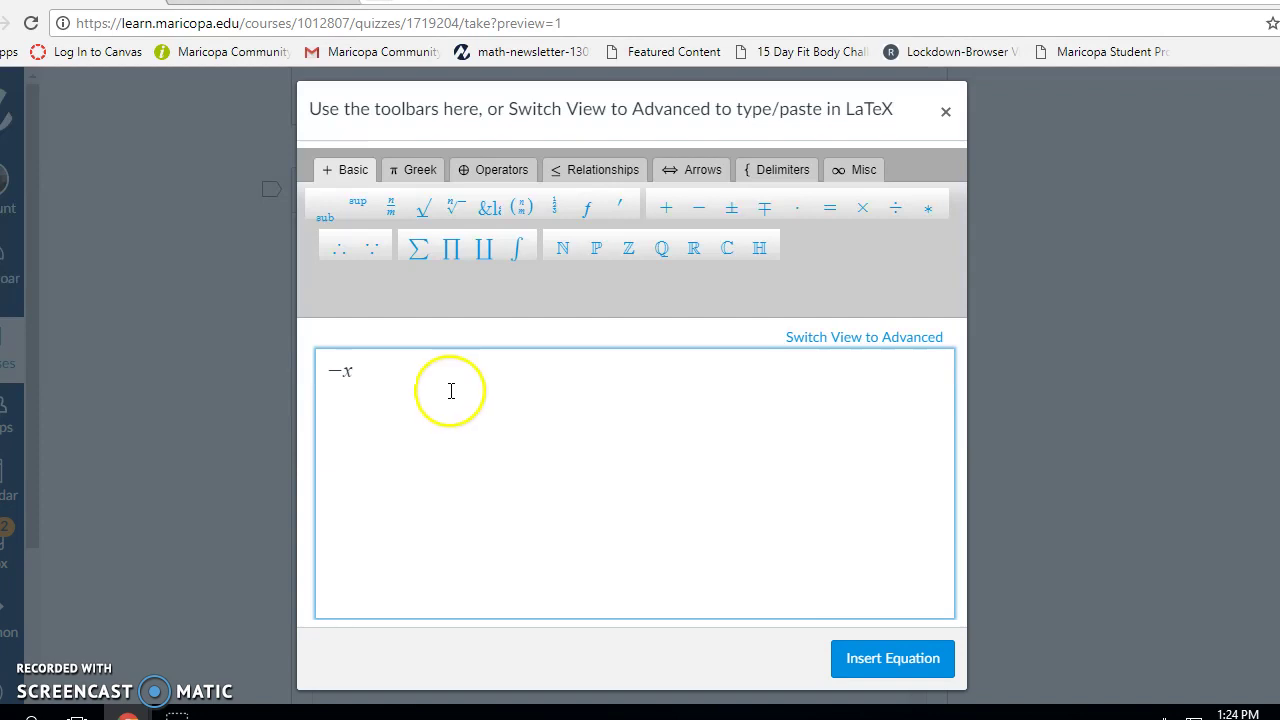
pyautogui.click(360, 210)
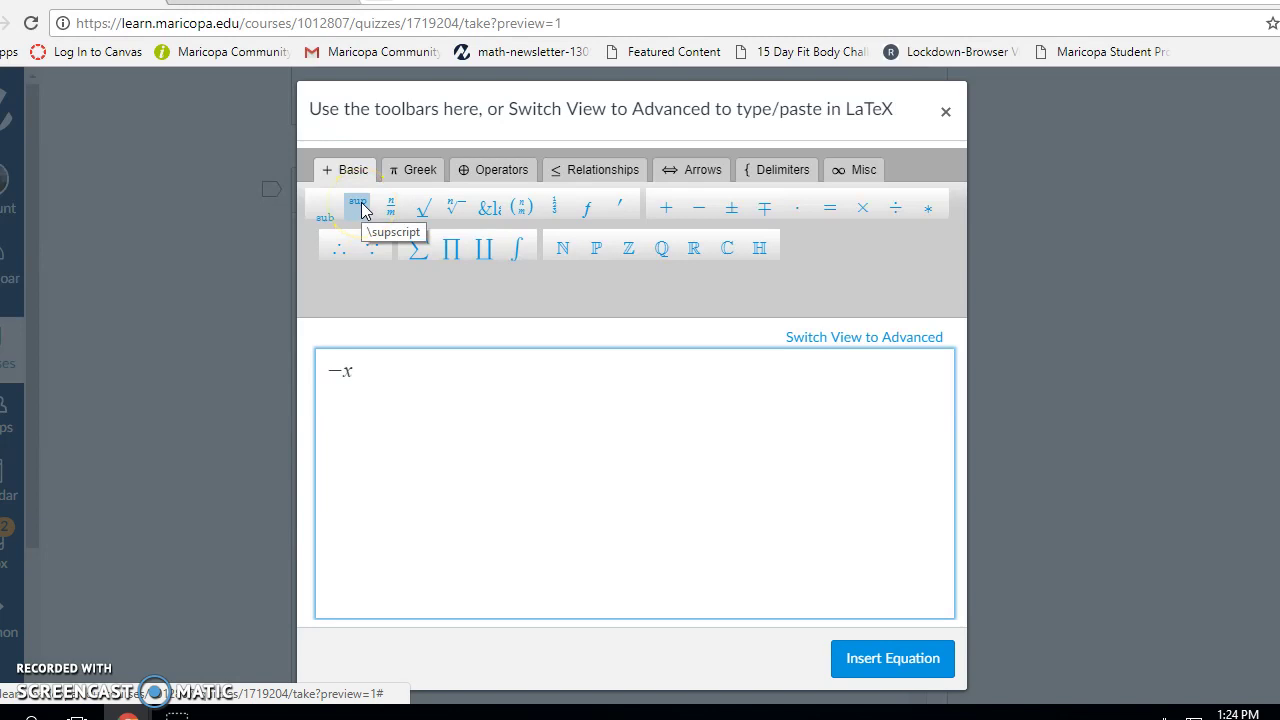
pyautogui.click(362, 209)
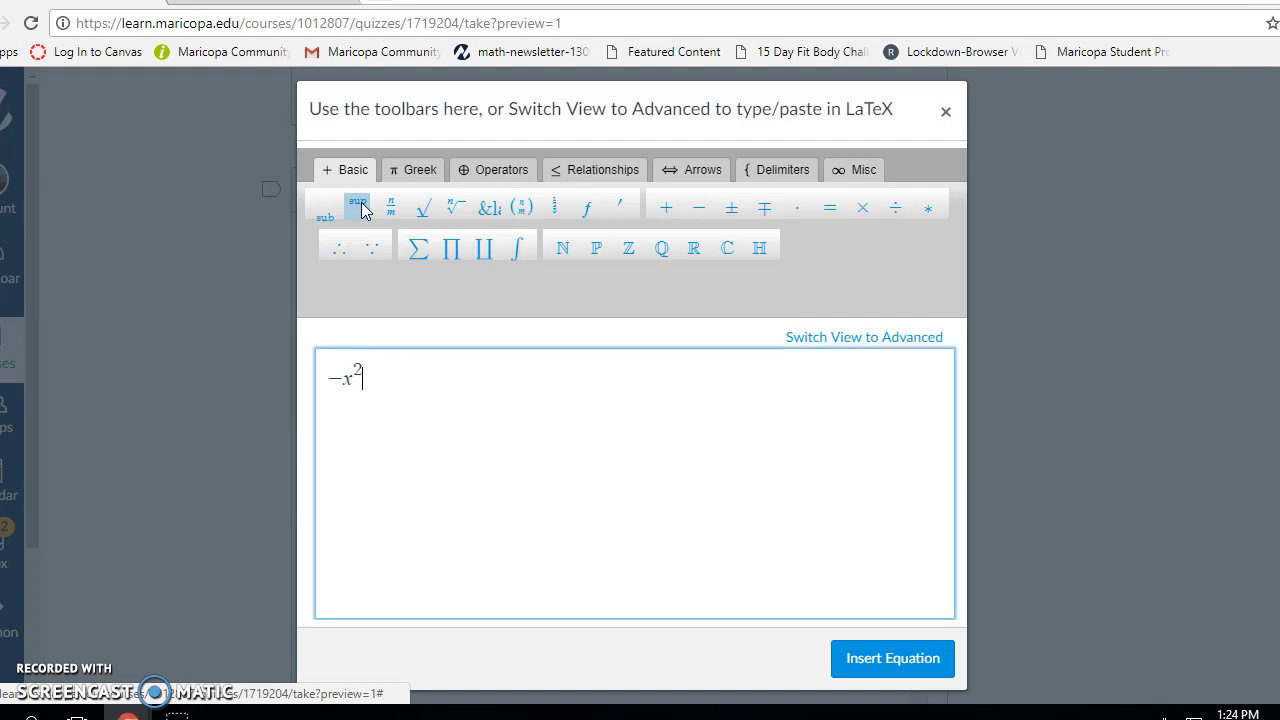
pyautogui.click(357, 371)
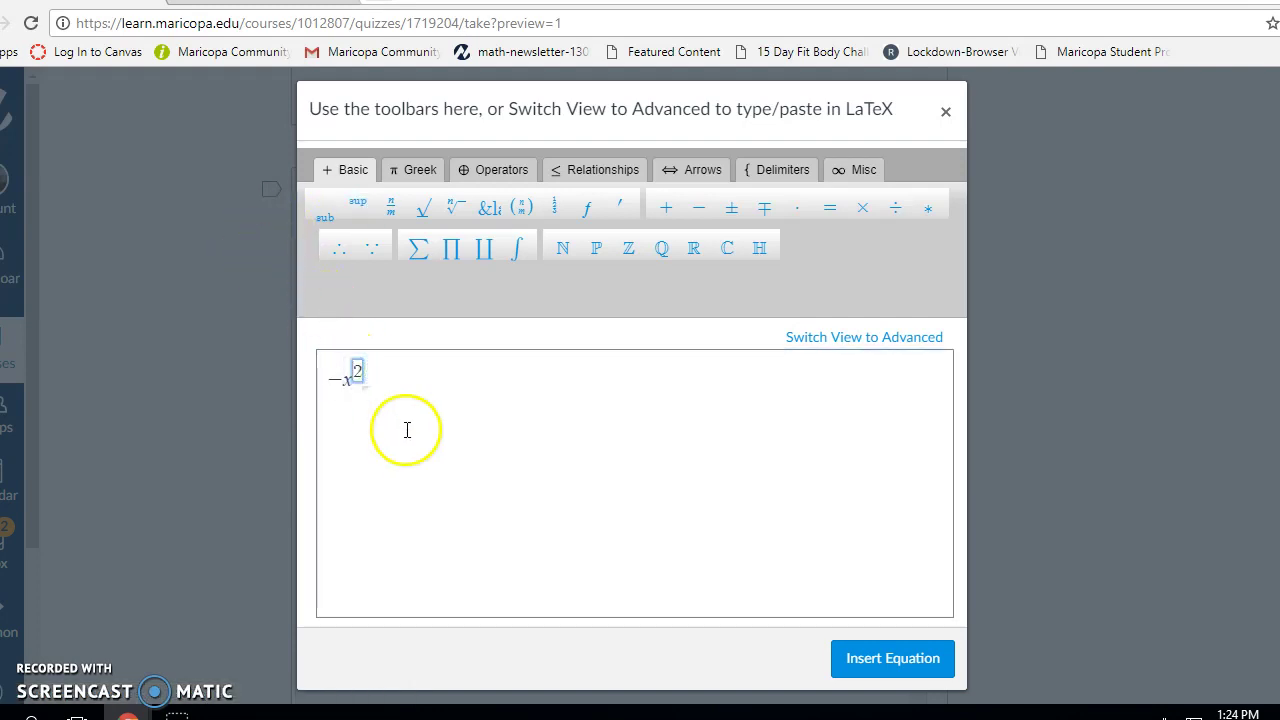
pyautogui.click(367, 378)
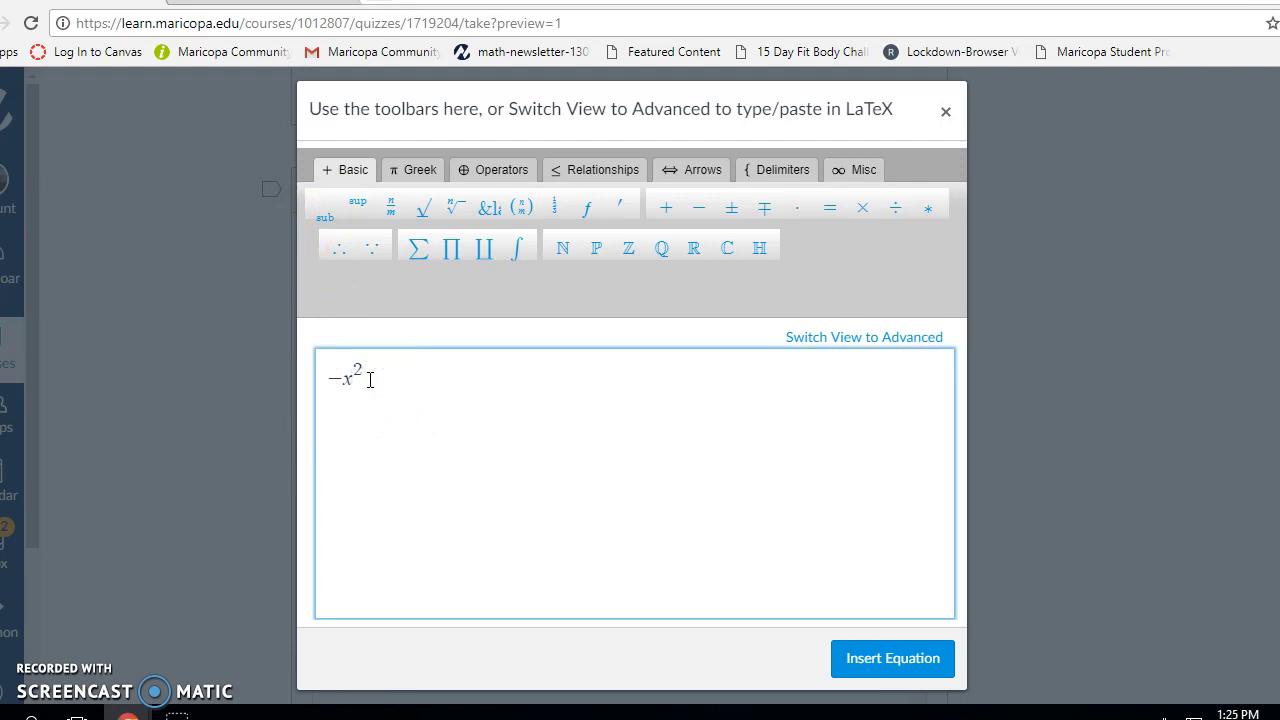
pyautogui.press('Right')
# Complete it as −x² + 3x + 1/2 with a fraction template and insert it into the answer.
pyautogui.write('+ 3x +')
pyautogui.click(390, 209)
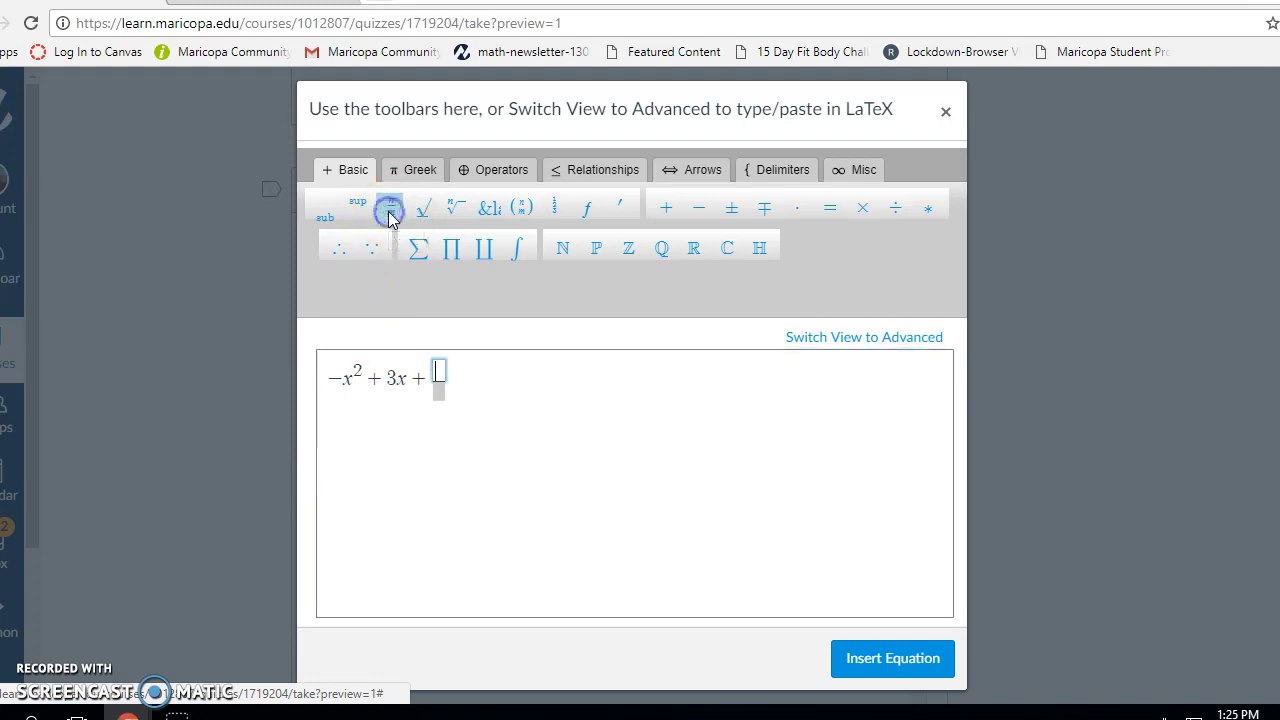
pyautogui.write('1/')
pyautogui.press('Down')
pyautogui.write('2')
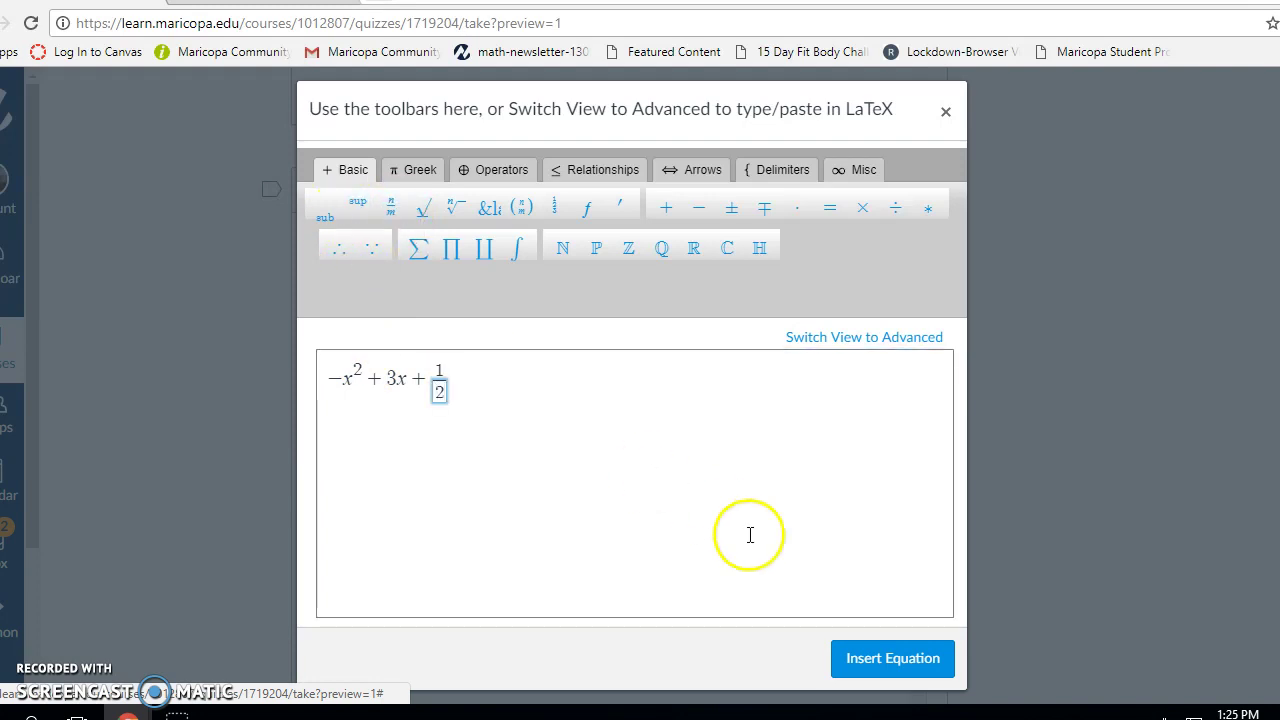
pyautogui.click(883, 658)
pyautogui.scroll(-2, 880, 655)
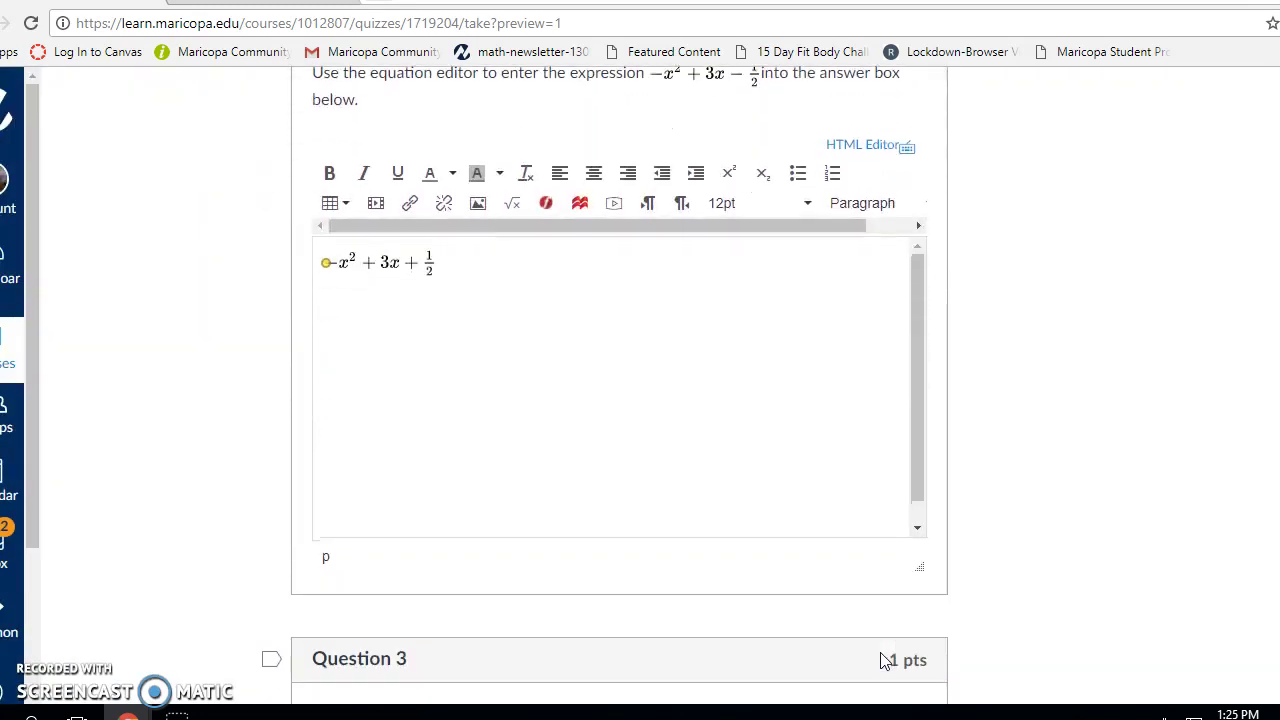
# Reopen Question 2's equation, change the + before 1/2 to −, and reinsert it.
pyautogui.scroll(1, 765, 423)
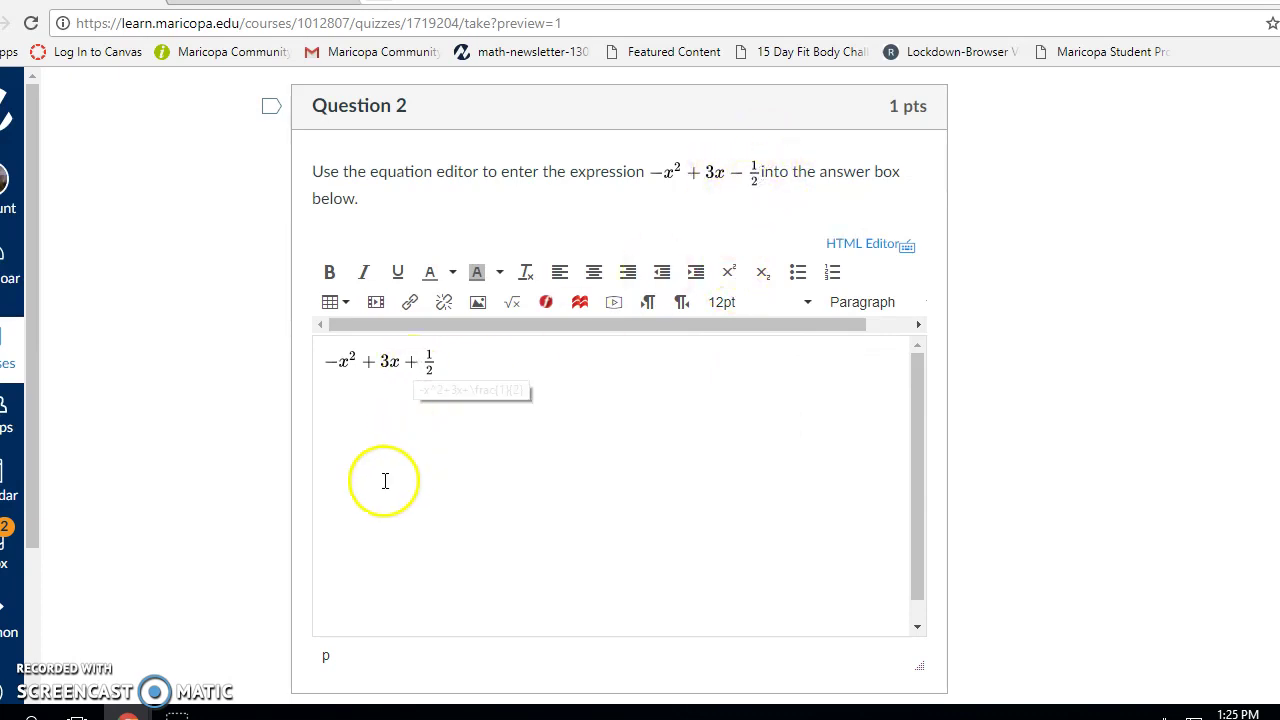
pyautogui.click(380, 365)
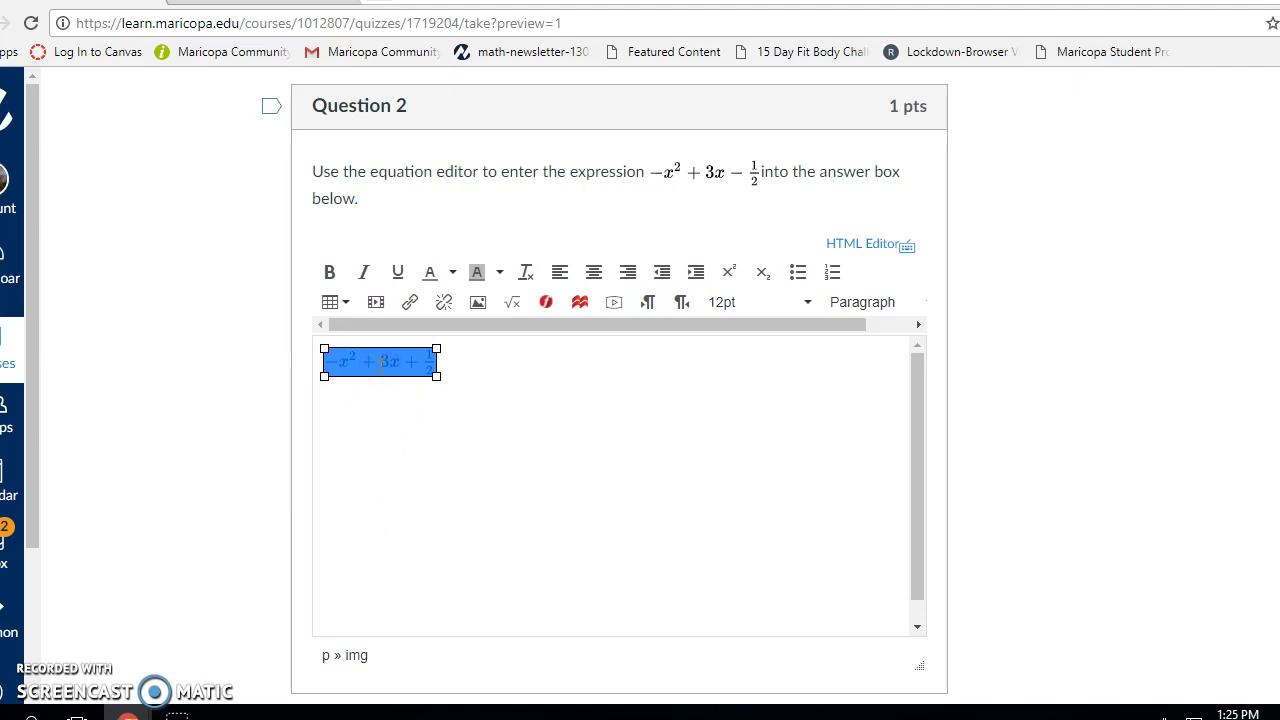
pyautogui.click(512, 303)
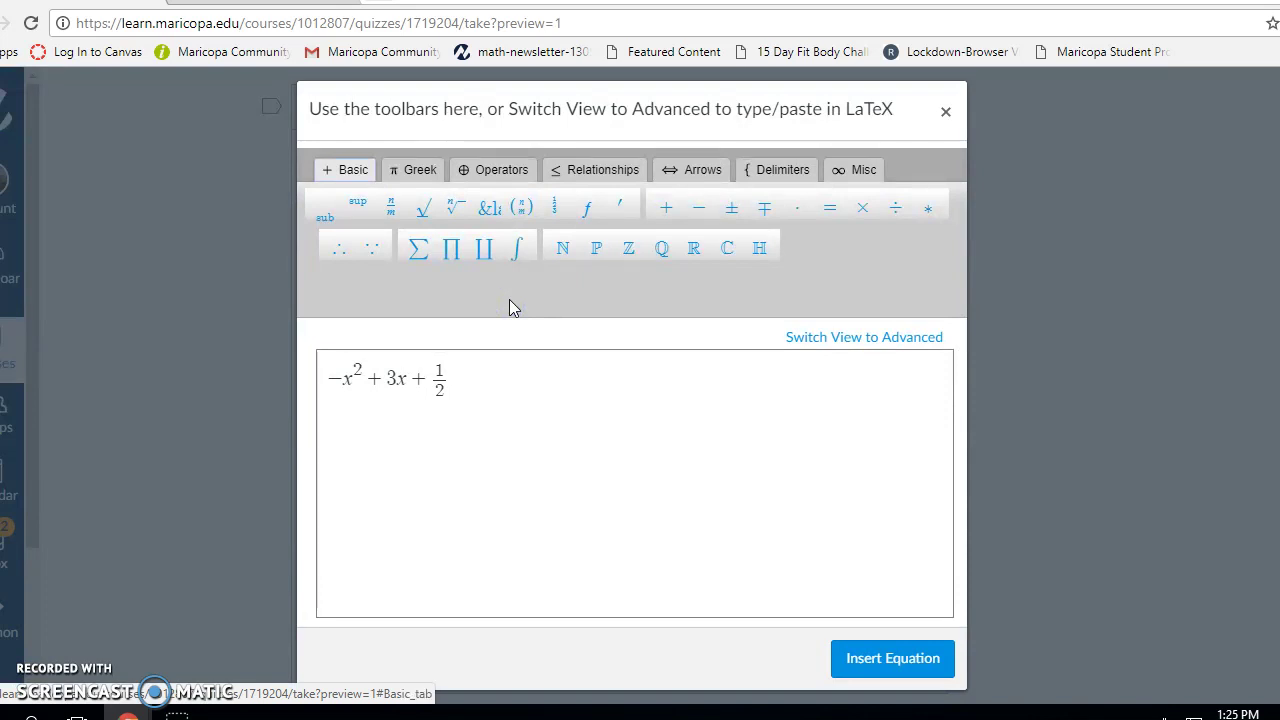
pyautogui.click(428, 383)
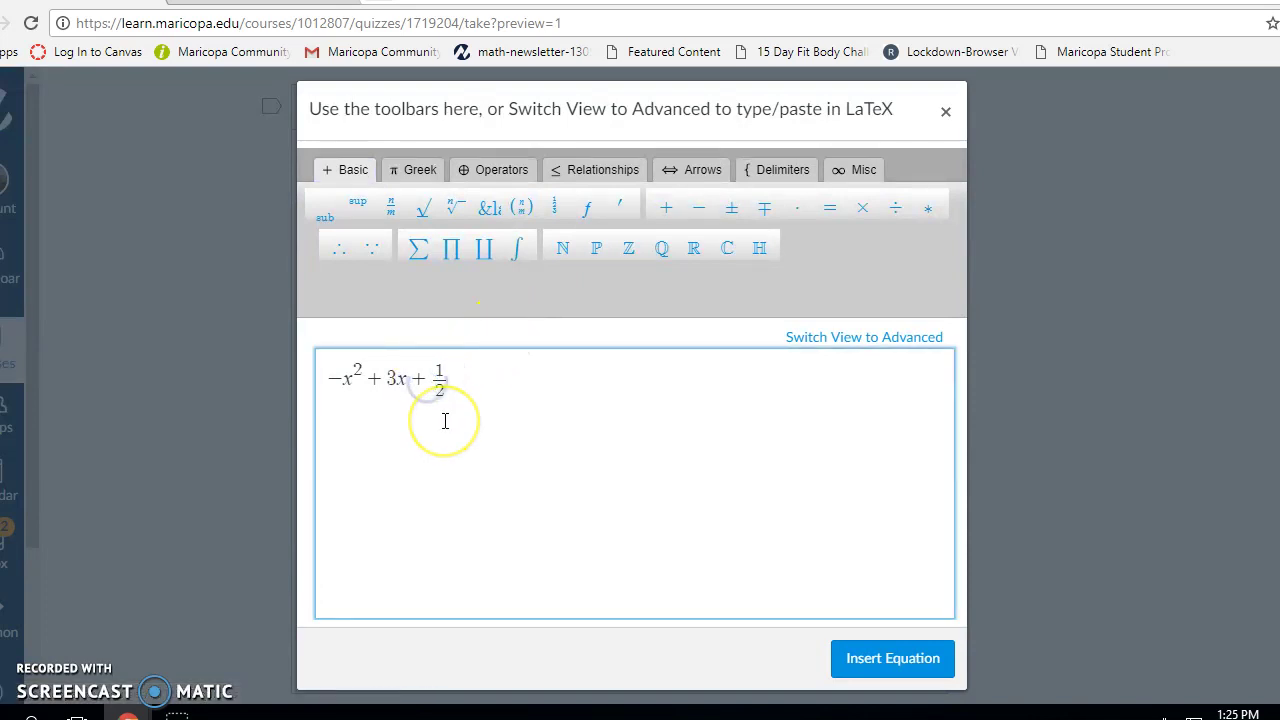
pyautogui.press('BackSpace')
pyautogui.write('-')
pyautogui.click(870, 660)
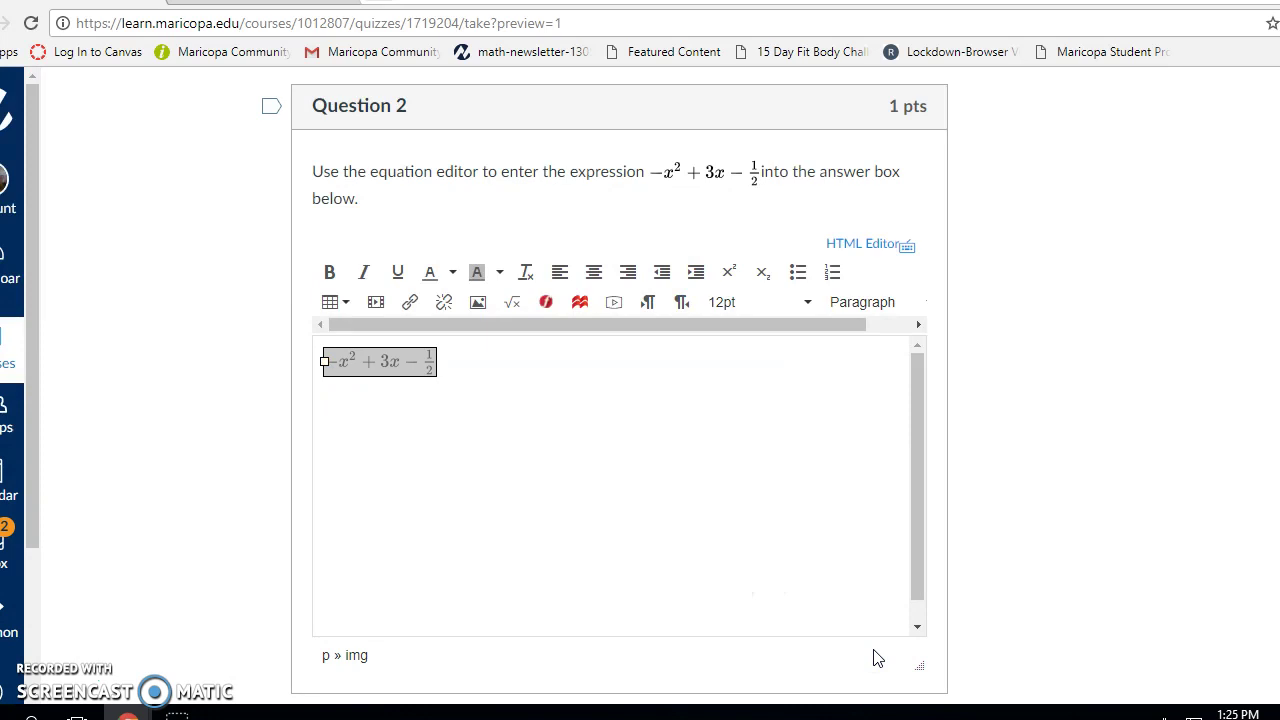
pyautogui.click(766, 531)
pyautogui.scroll(-2, 751, 523)
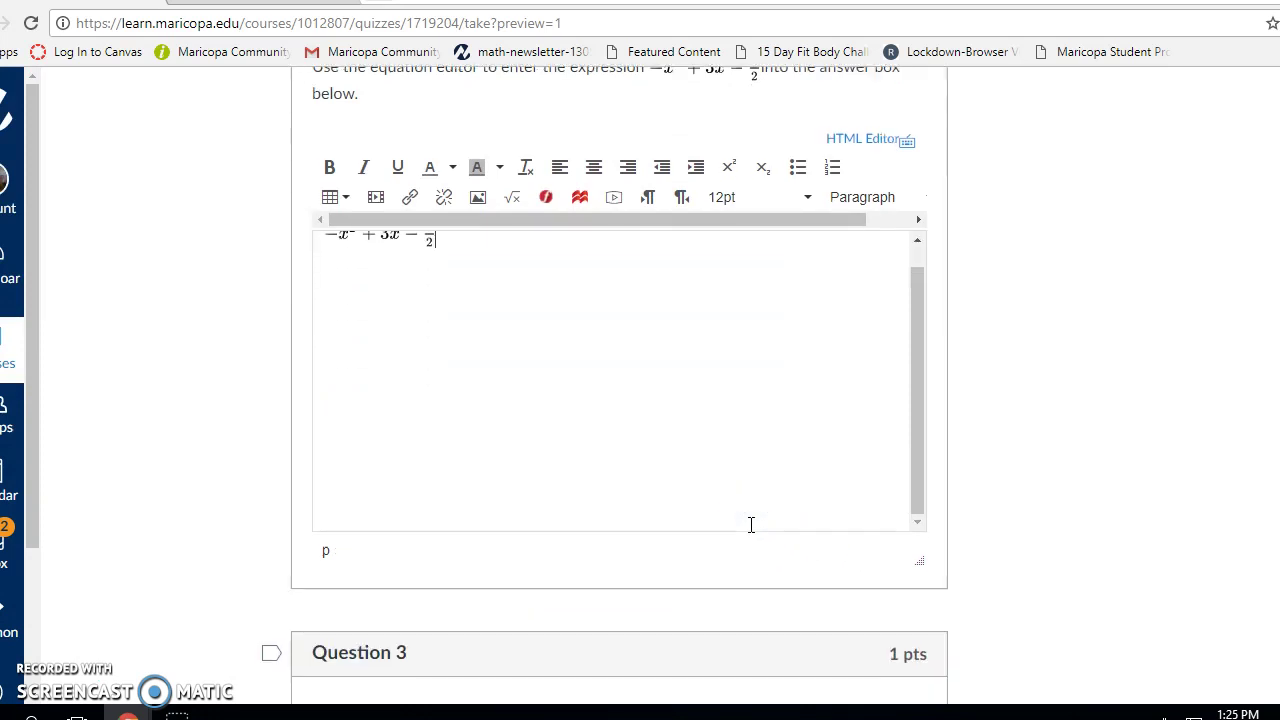
# Type 4 followed by a 5/6 fraction in the equation editor and insert it into Question 3's answer.
pyautogui.scroll(-4, 751, 524)
pyautogui.click(643, 560)
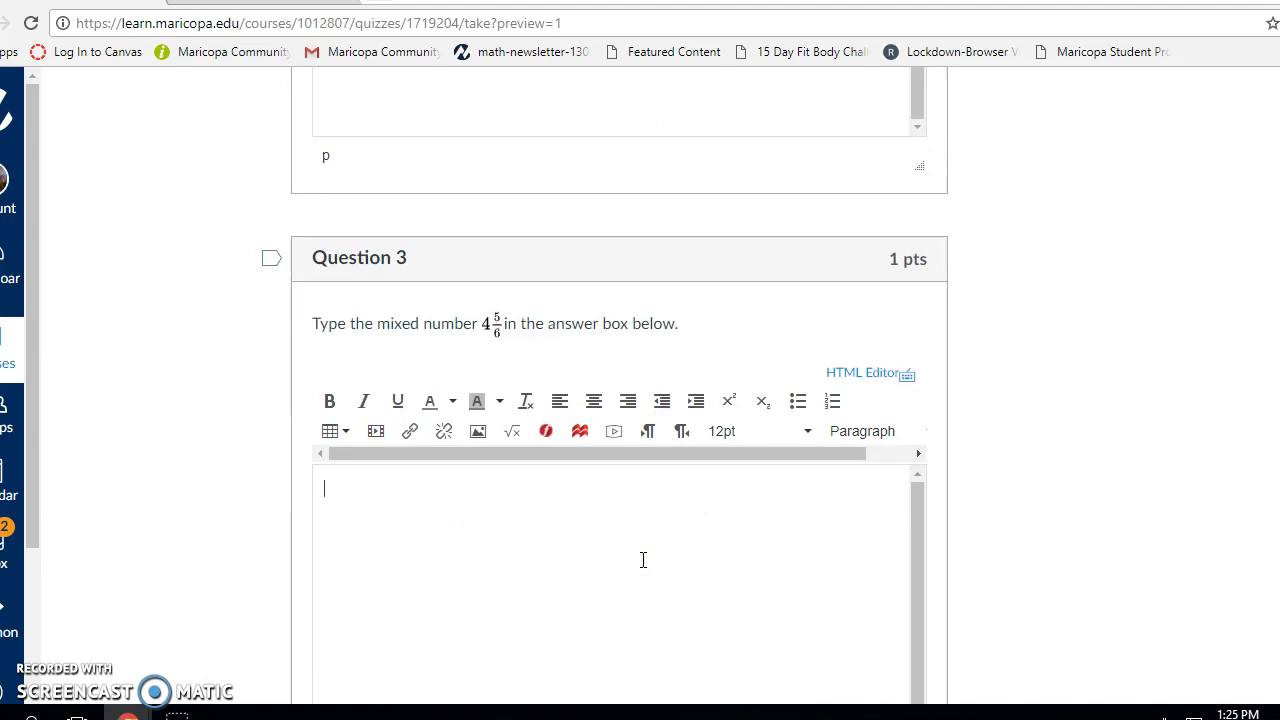
pyautogui.click(340, 495)
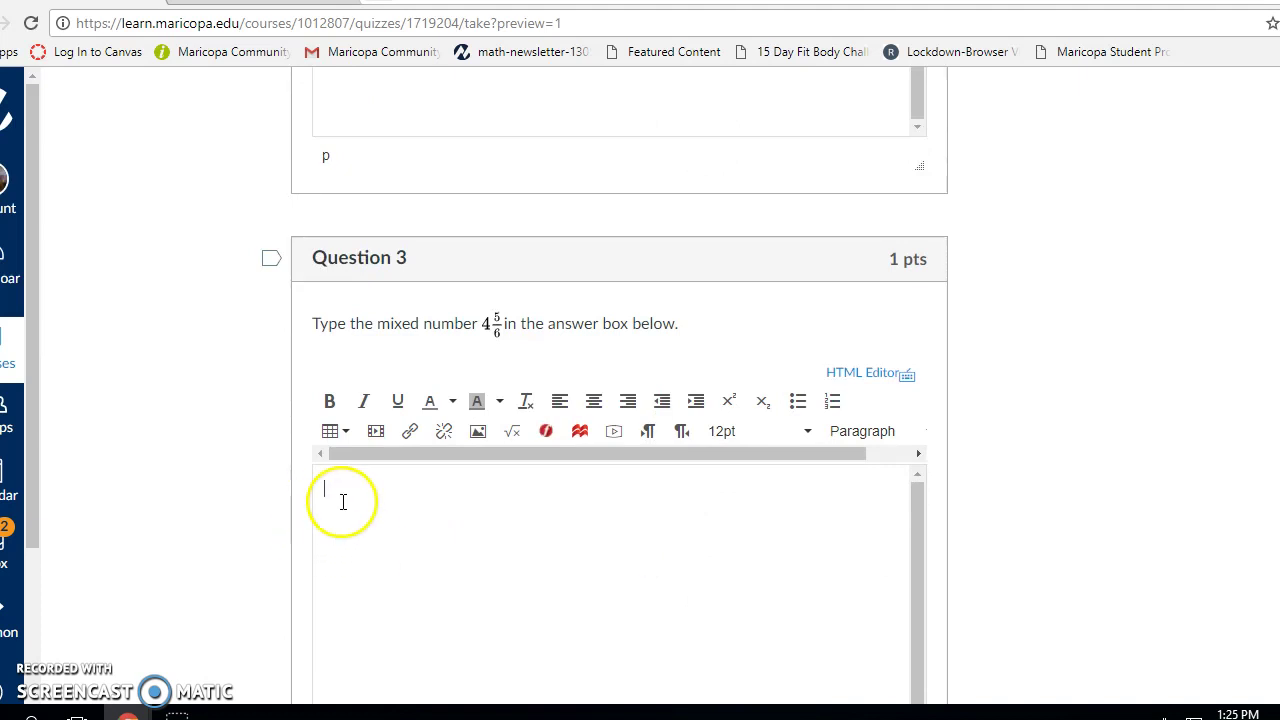
pyautogui.click(512, 431)
pyautogui.click(519, 427)
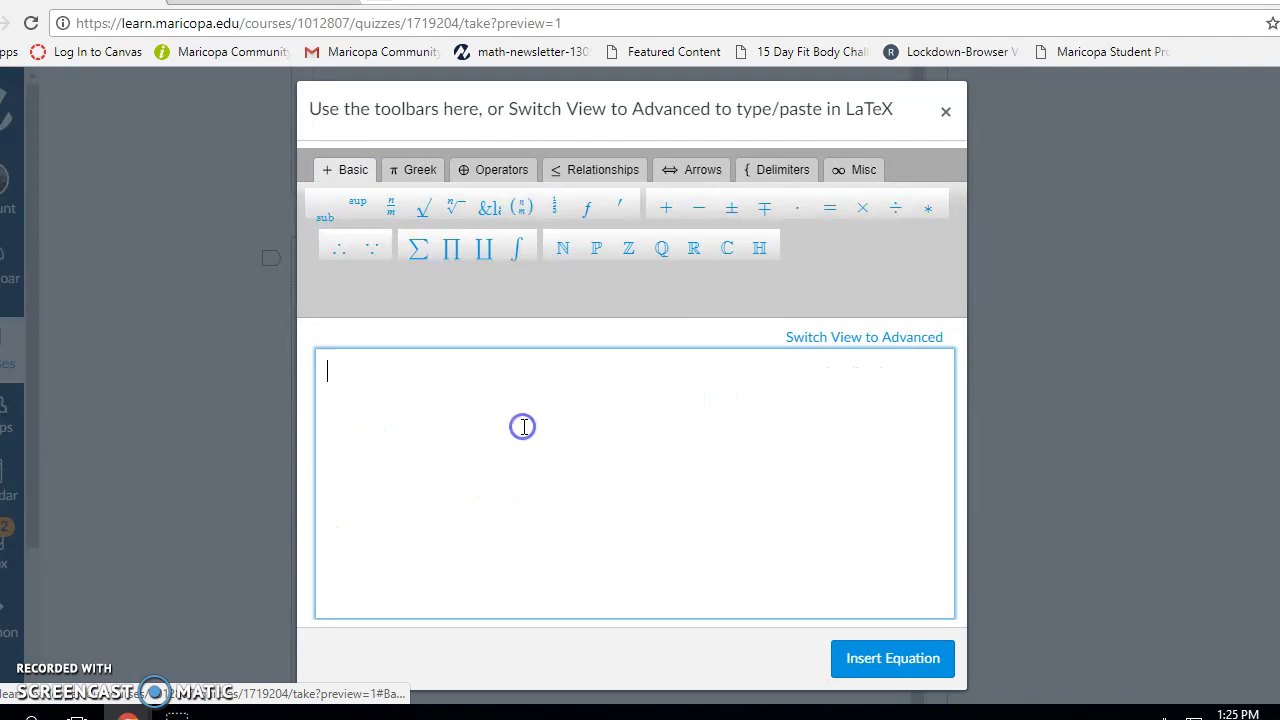
pyautogui.write('4')
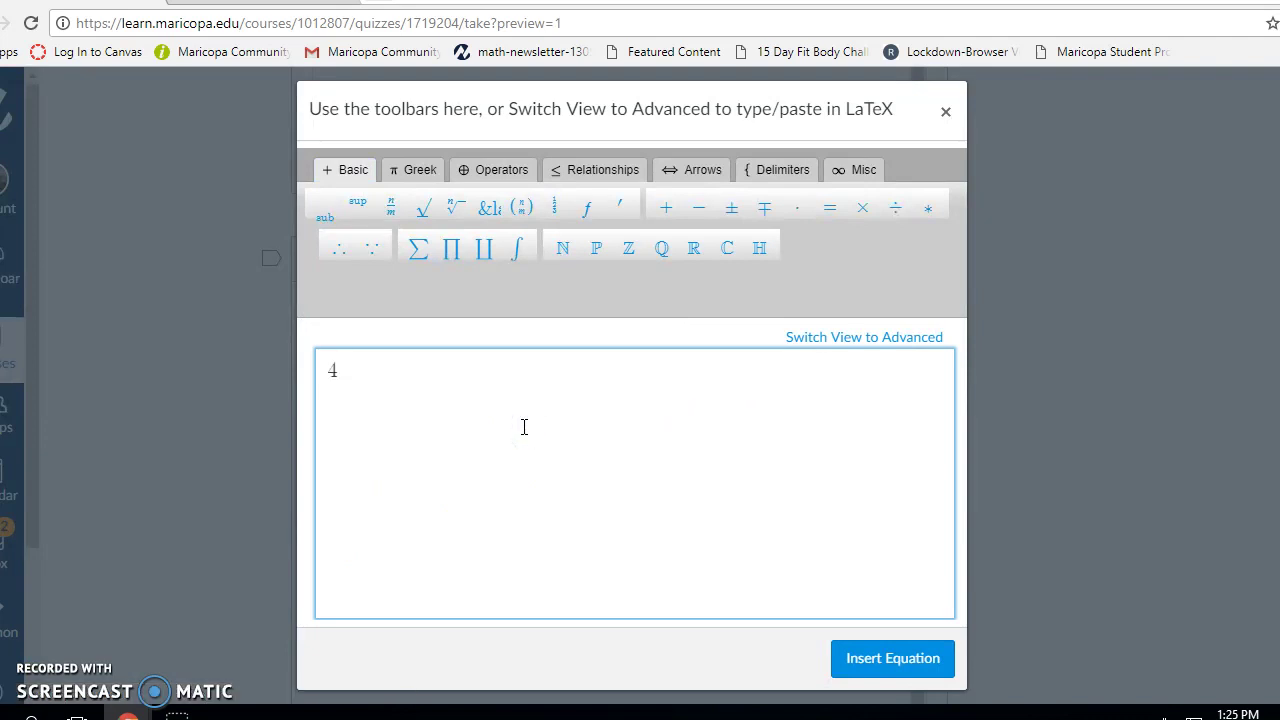
pyautogui.click(390, 207)
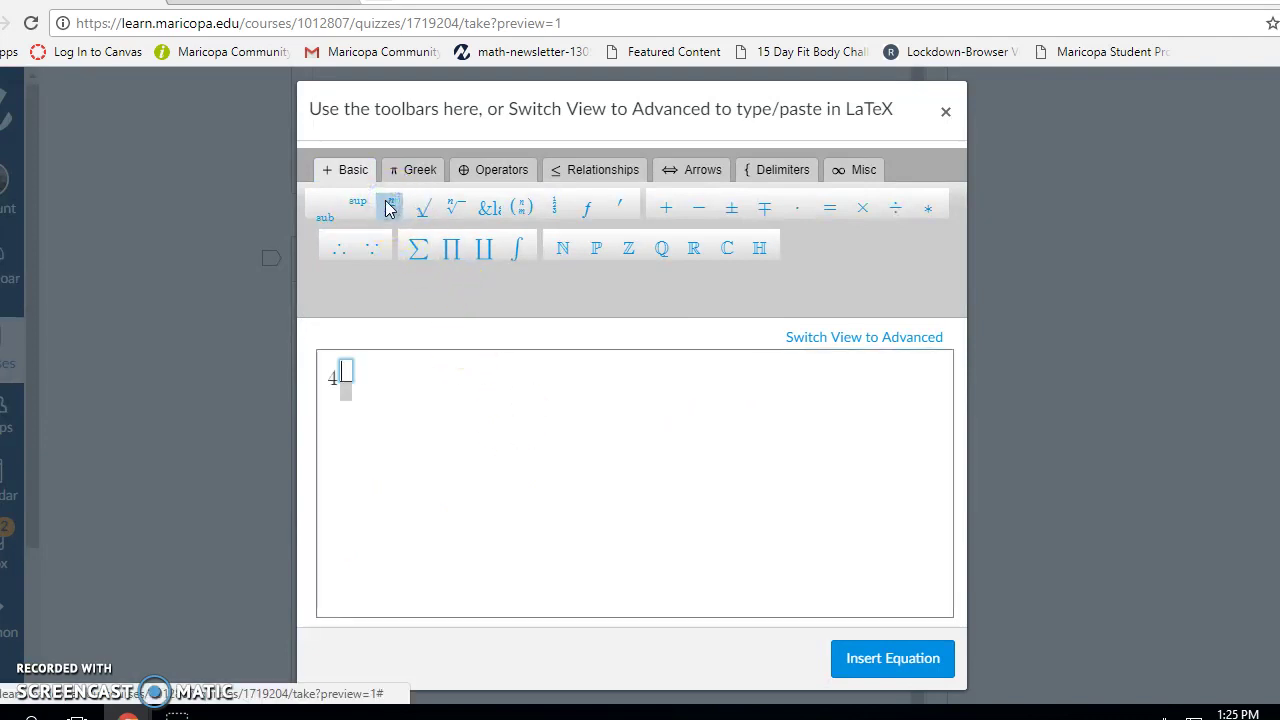
pyautogui.write('5')
pyautogui.press('Tab')
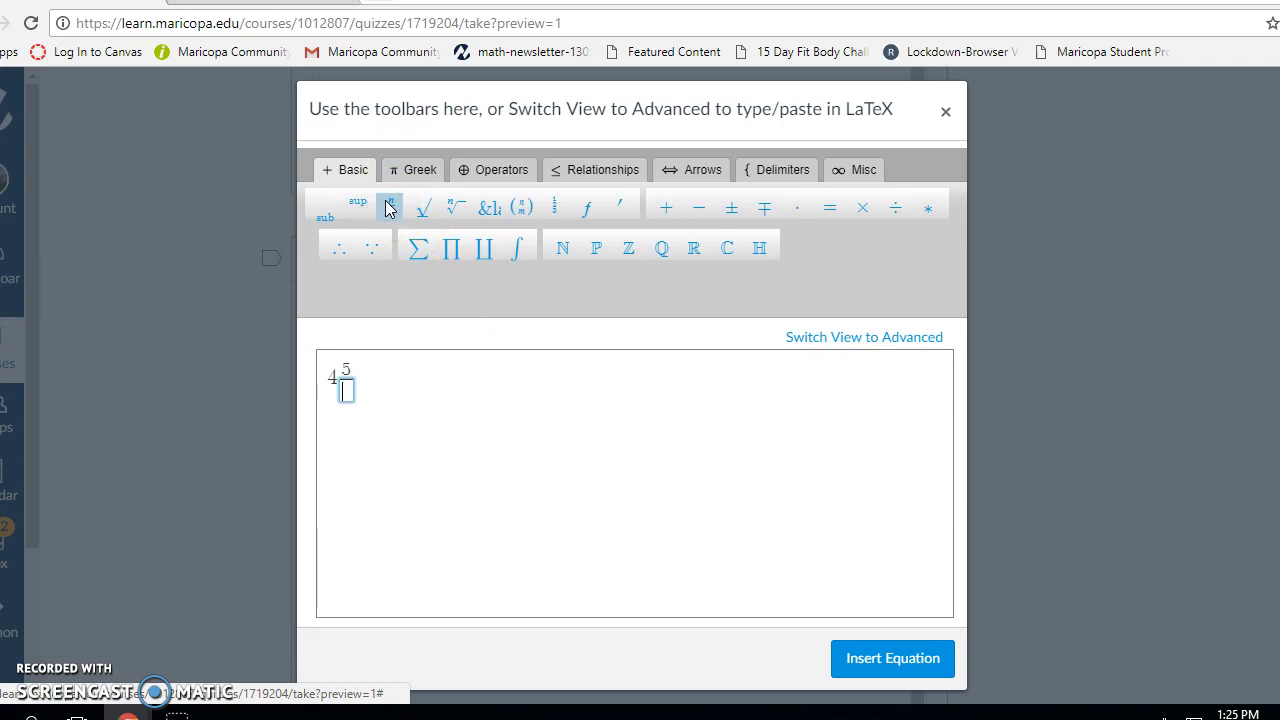
pyautogui.write('6')
pyautogui.click(876, 658)
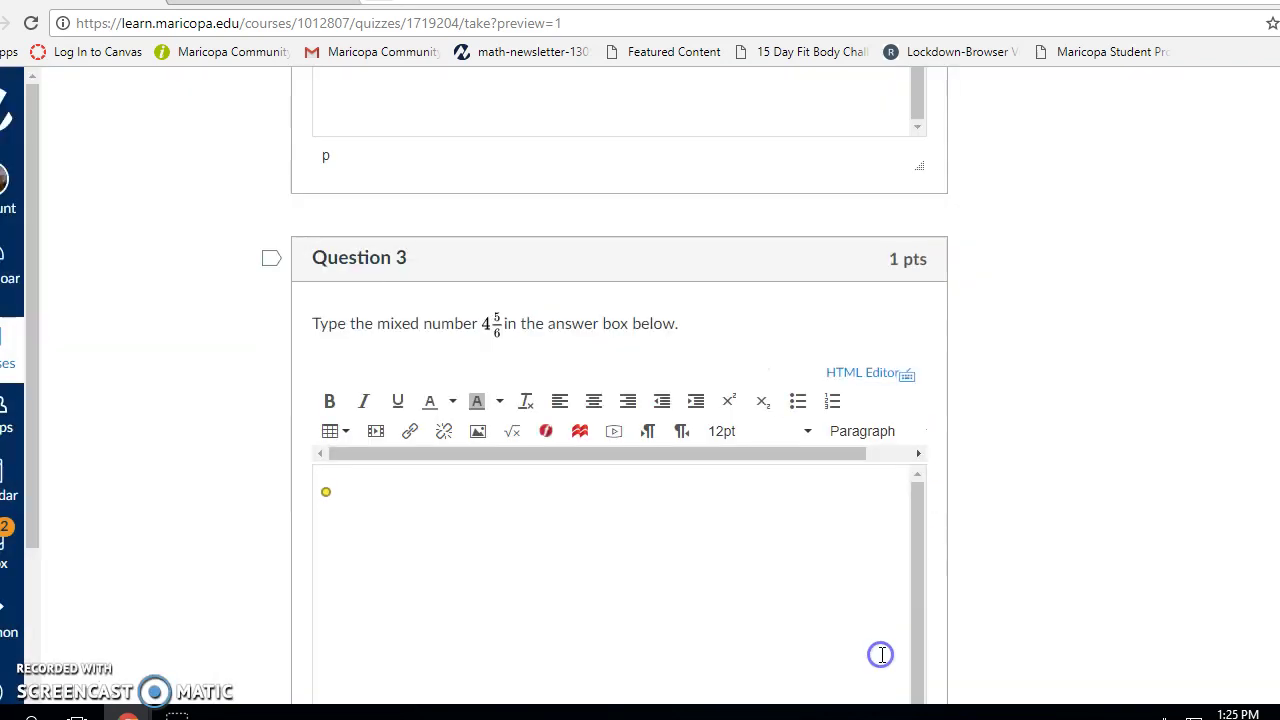
pyautogui.scroll(-5, 644, 456)
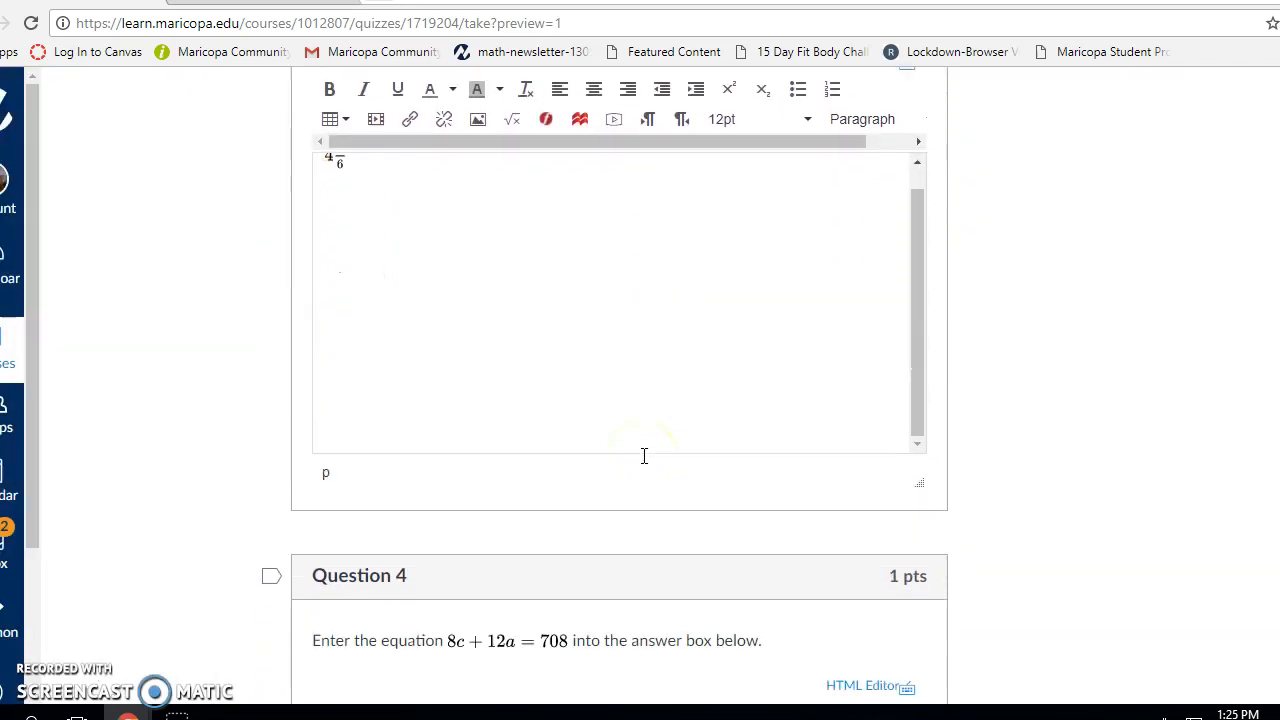
# Build 8c + 12a = 708 in the equation editor and insert it into Question 4's answer box.
pyautogui.click(644, 456)
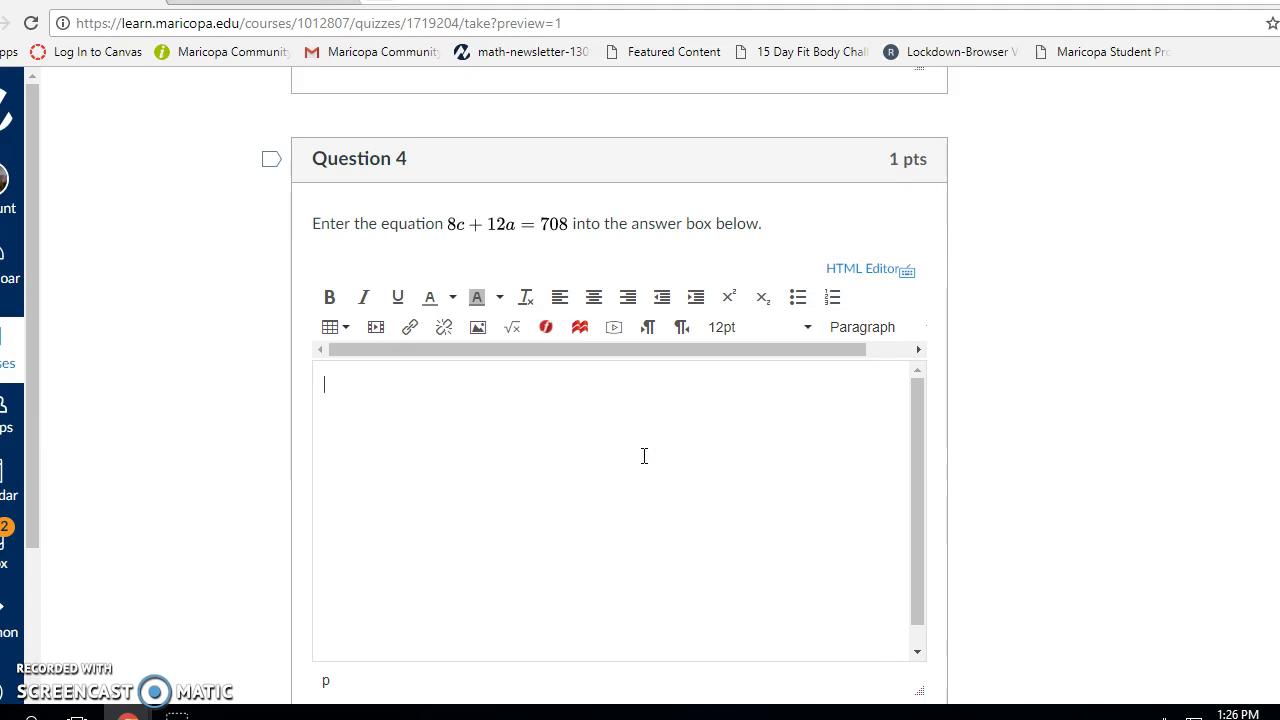
pyautogui.click(516, 333)
pyautogui.click(500, 395)
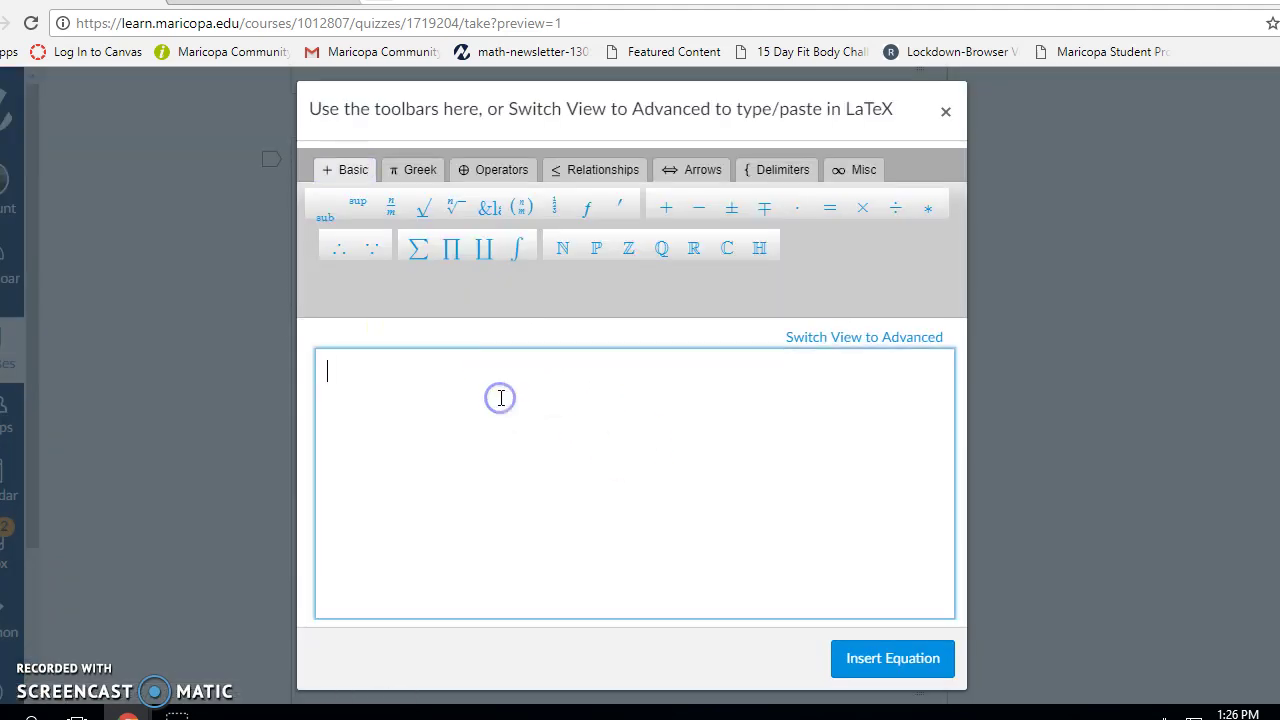
pyautogui.write('8c')
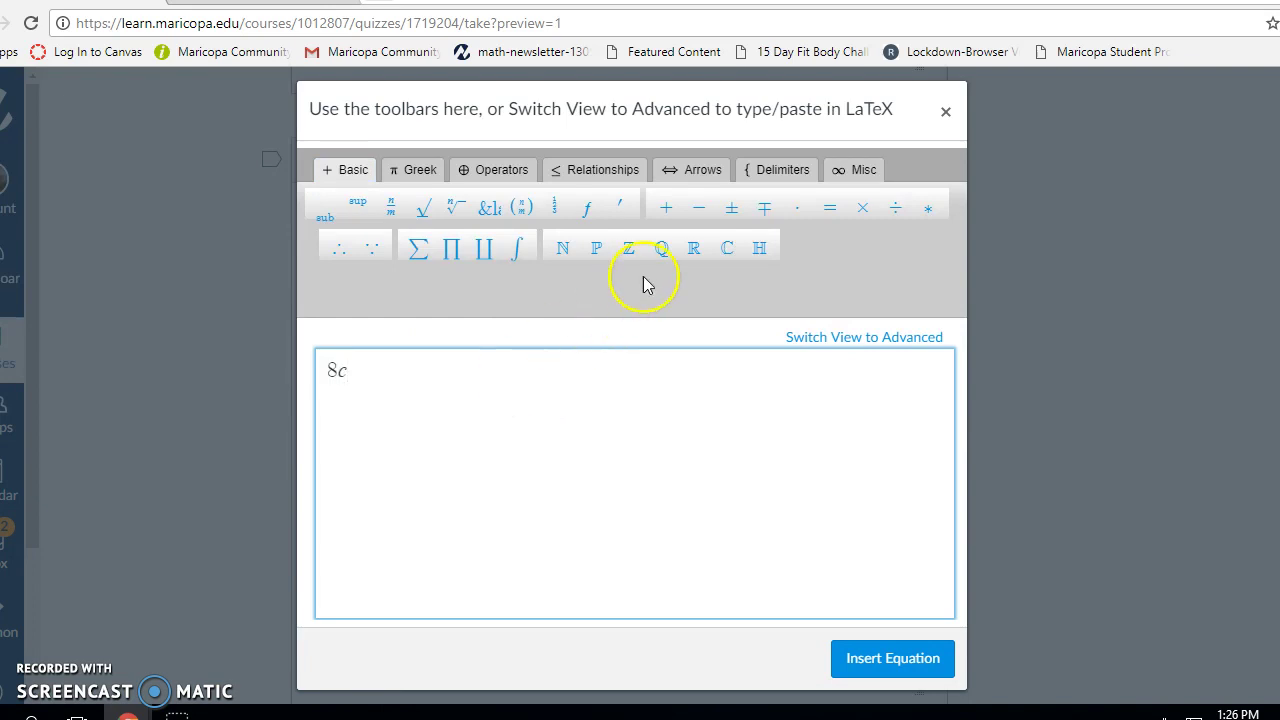
pyautogui.click(665, 208)
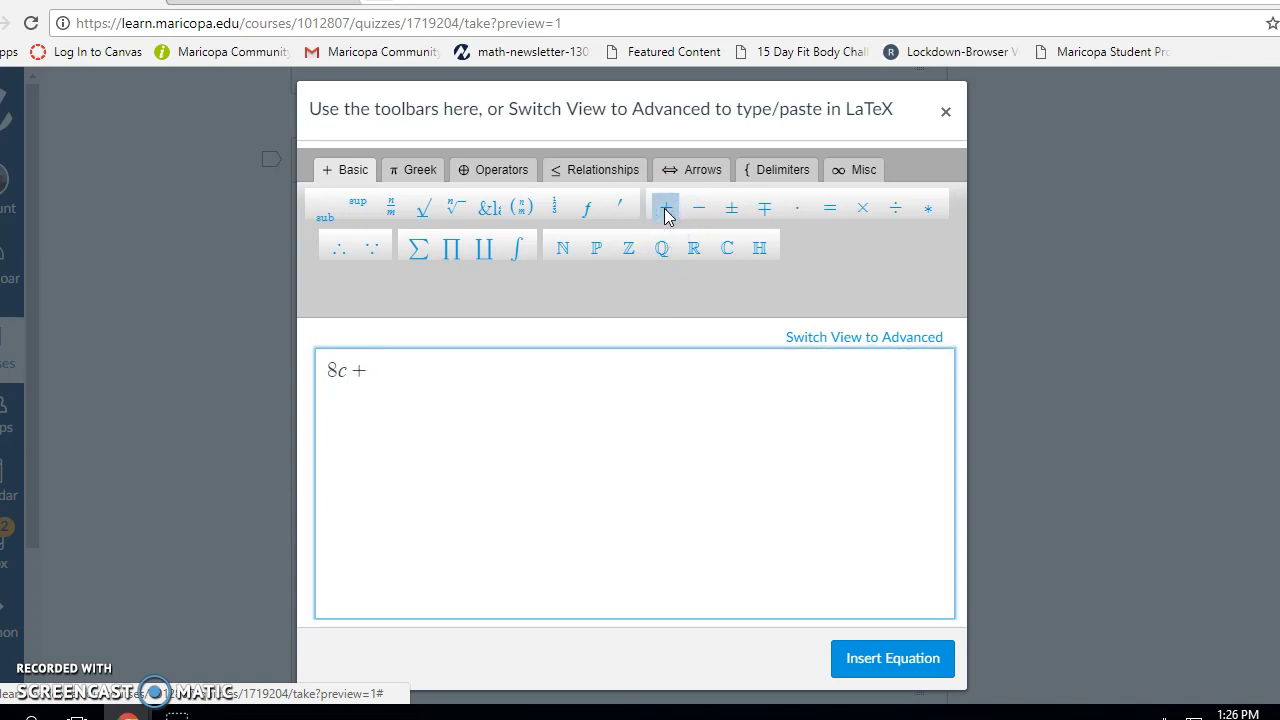
pyautogui.write('12d')
pyautogui.click(829, 208)
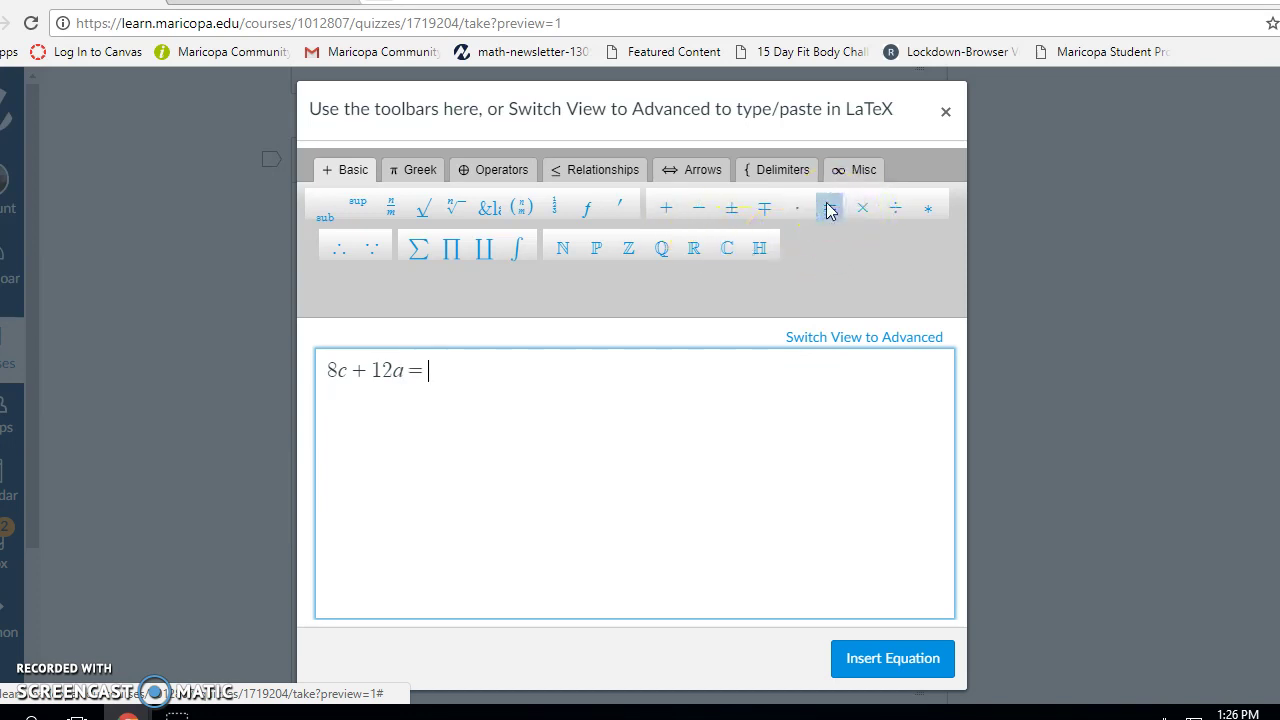
pyautogui.write('708')
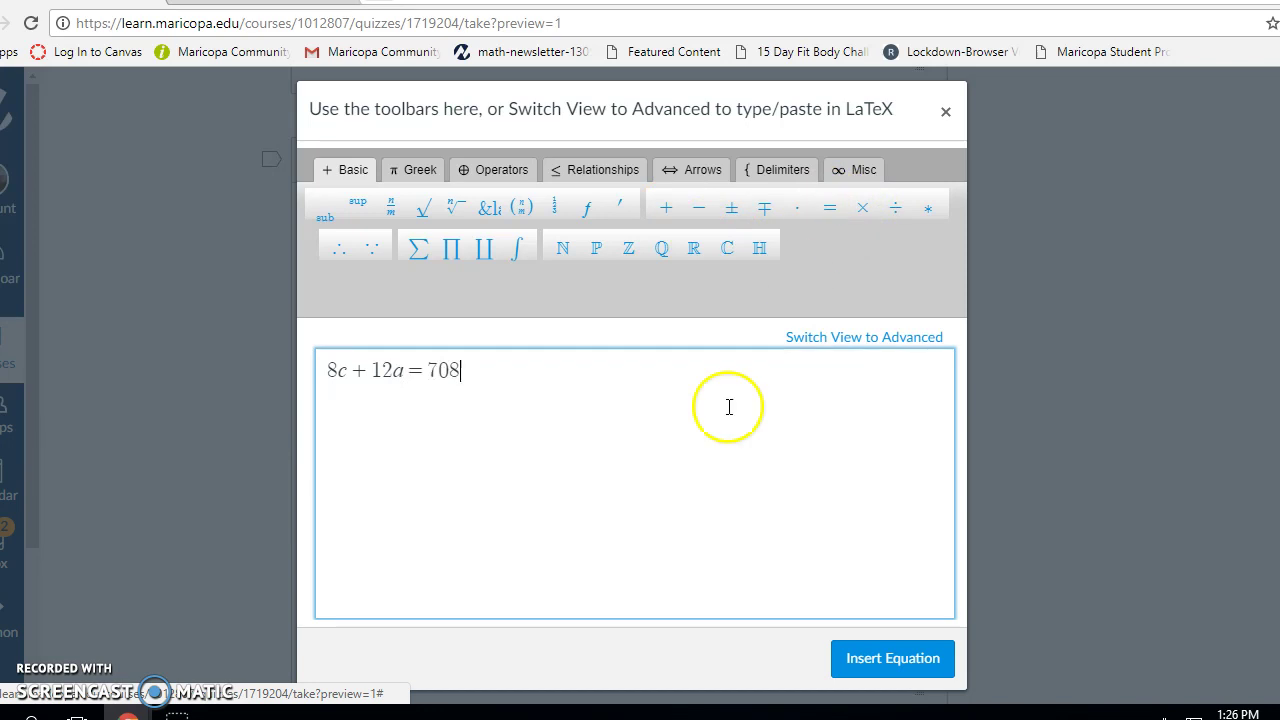
pyautogui.click(890, 658)
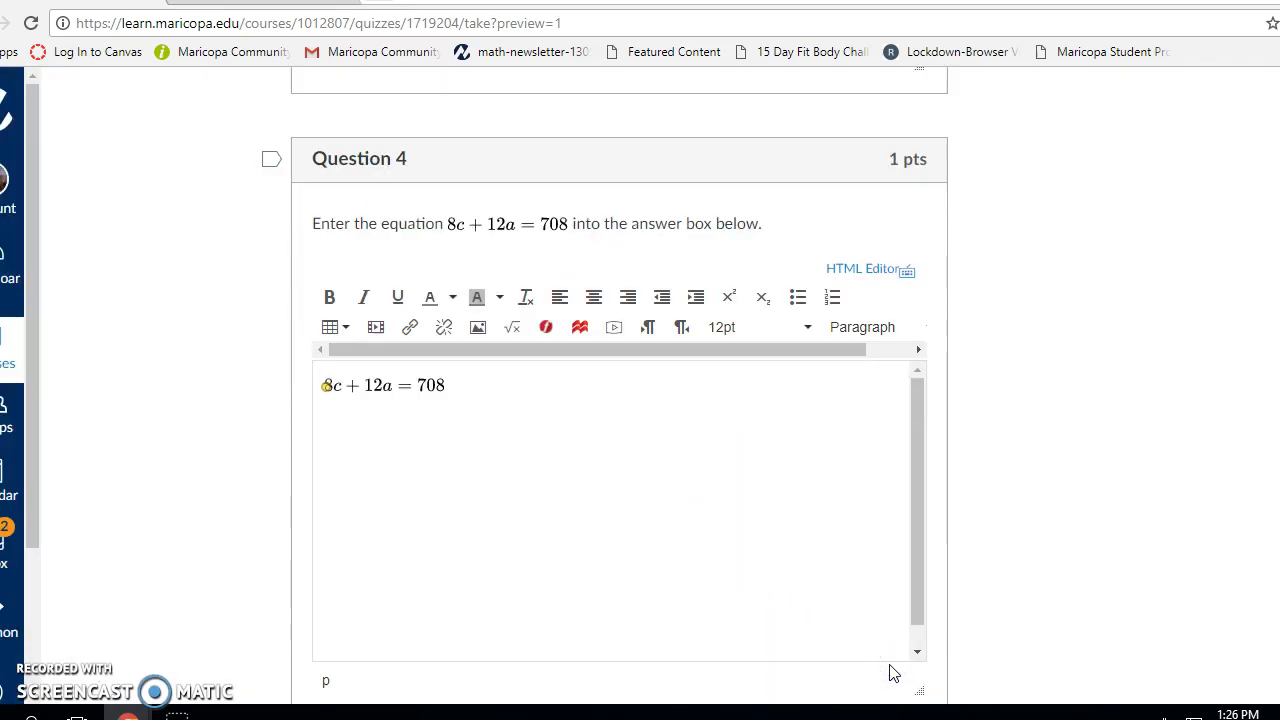
pyautogui.click(708, 563)
# Scroll to Question 5, click into its answer box and open the √x equation editor.
pyautogui.scroll(-5, 708, 563)
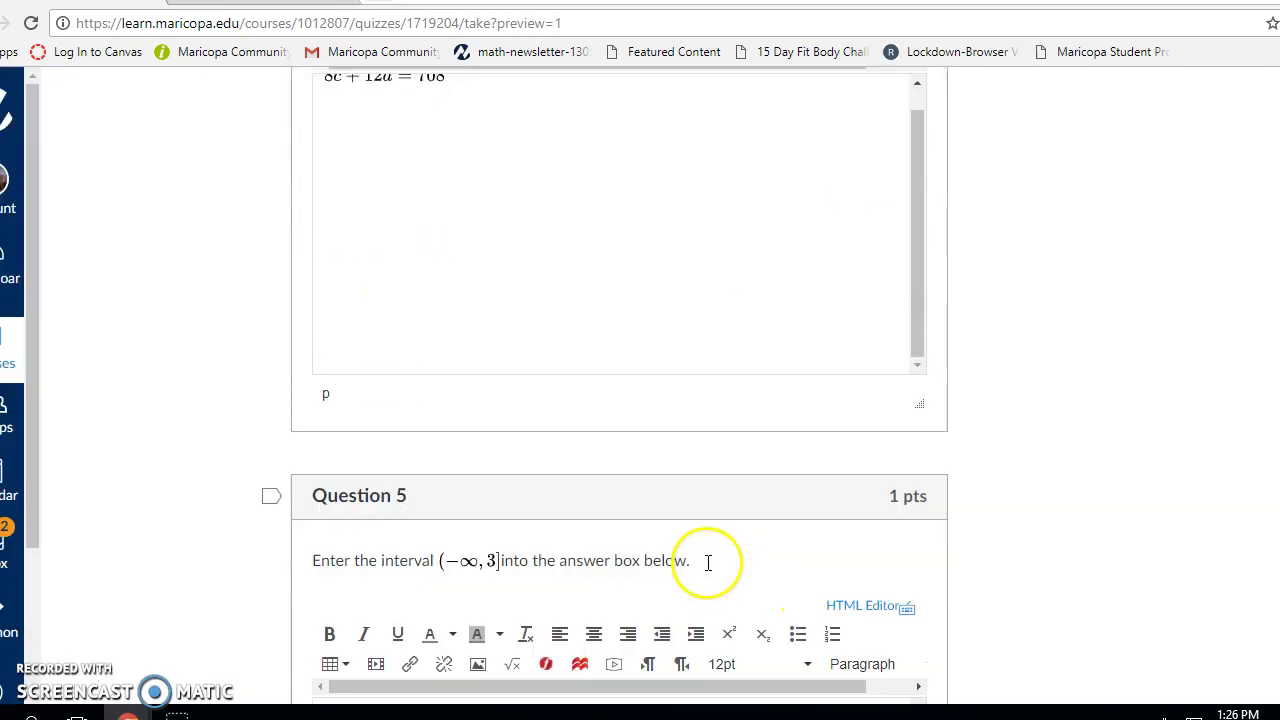
pyautogui.click(591, 520)
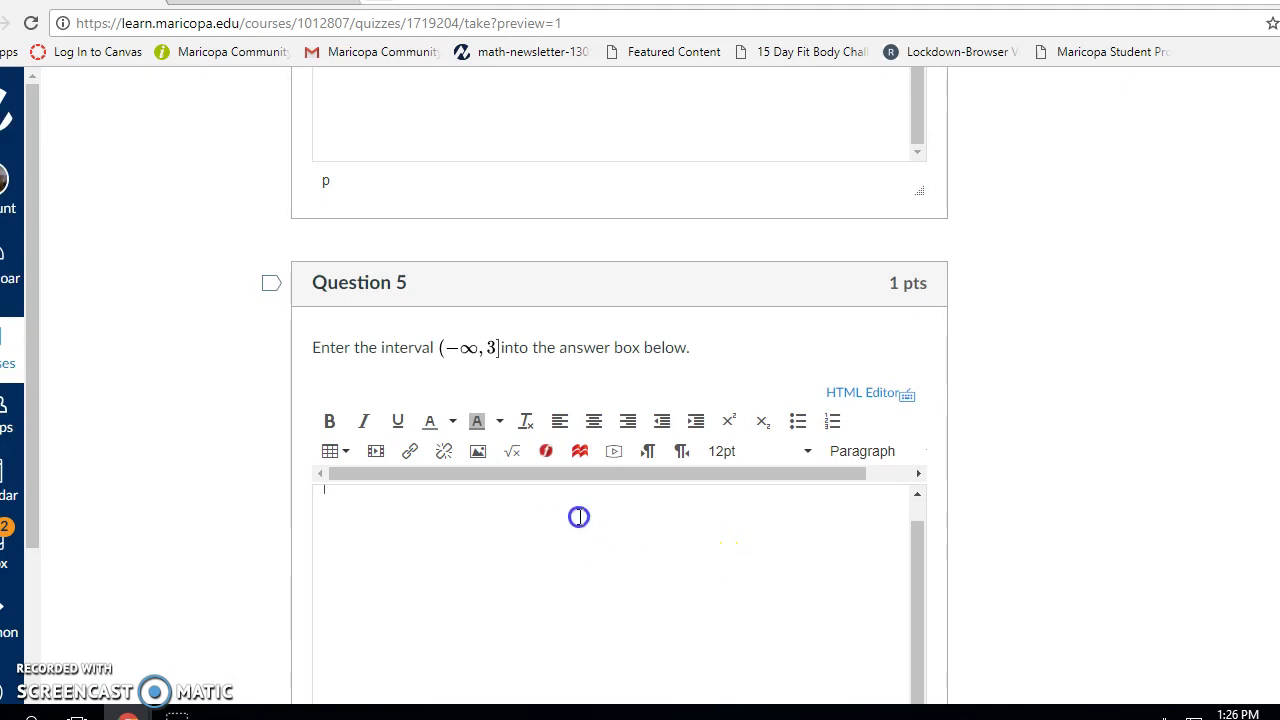
pyautogui.moveTo(921, 564); pyautogui.dragTo(914, 517)
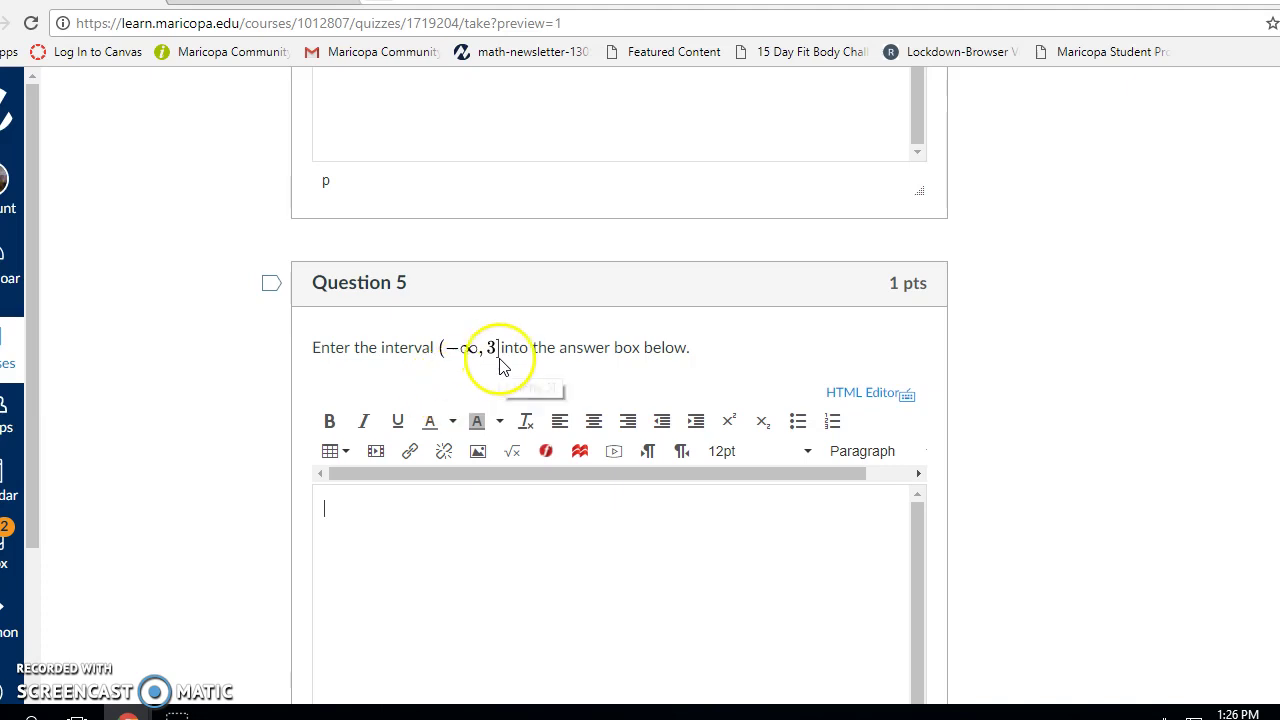
pyautogui.click(523, 572)
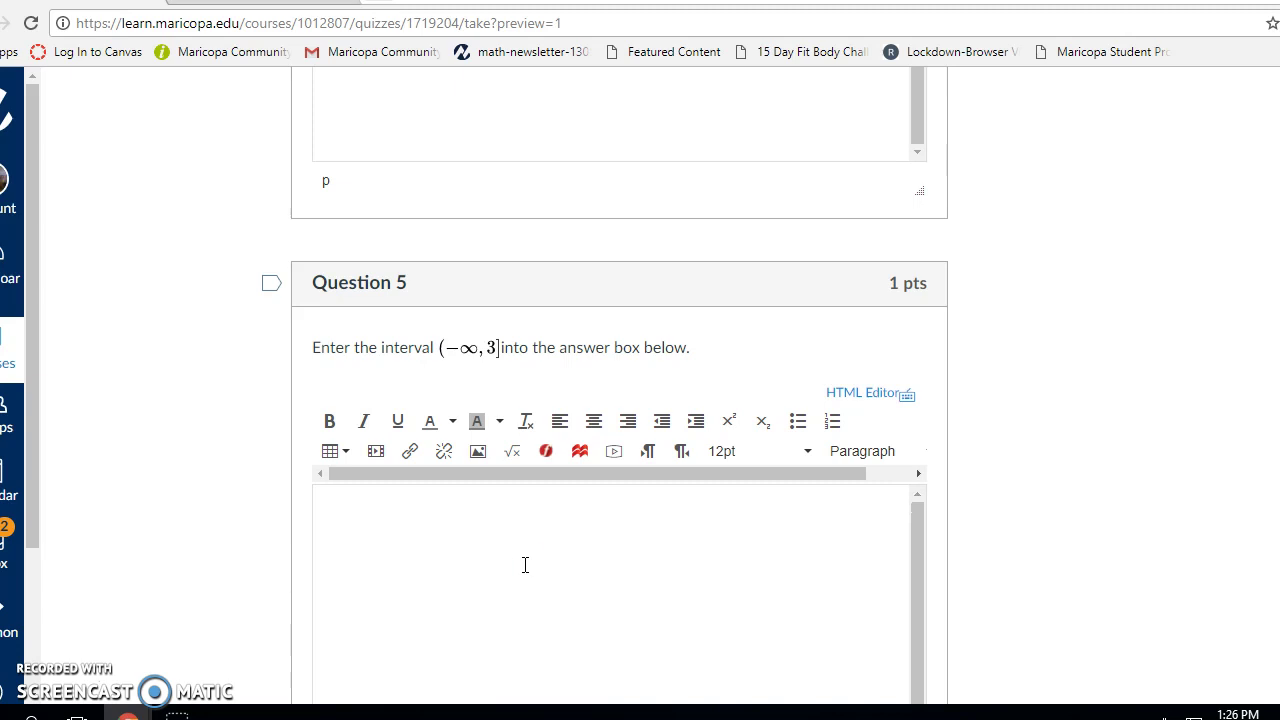
pyautogui.click(515, 455)
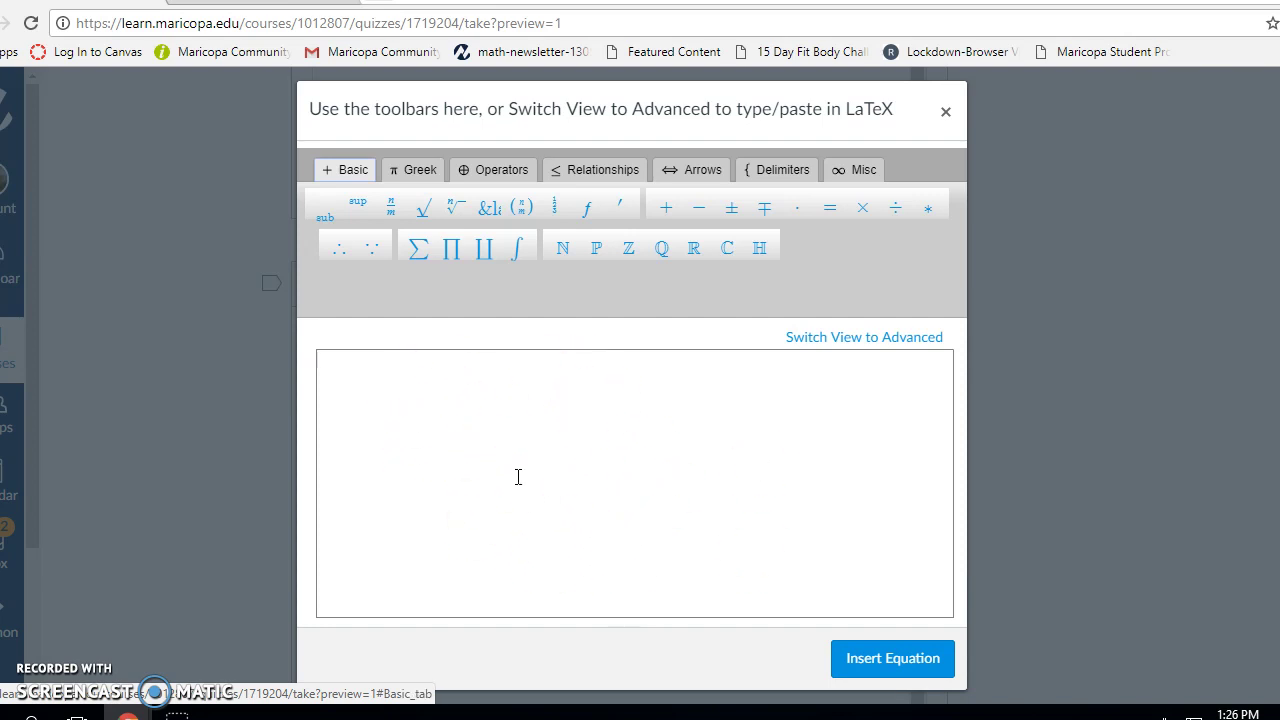
# Delete the auto-inserted empty parentheses and switch the equation editor to Advanced LaTeX view.
pyautogui.click(359, 376)
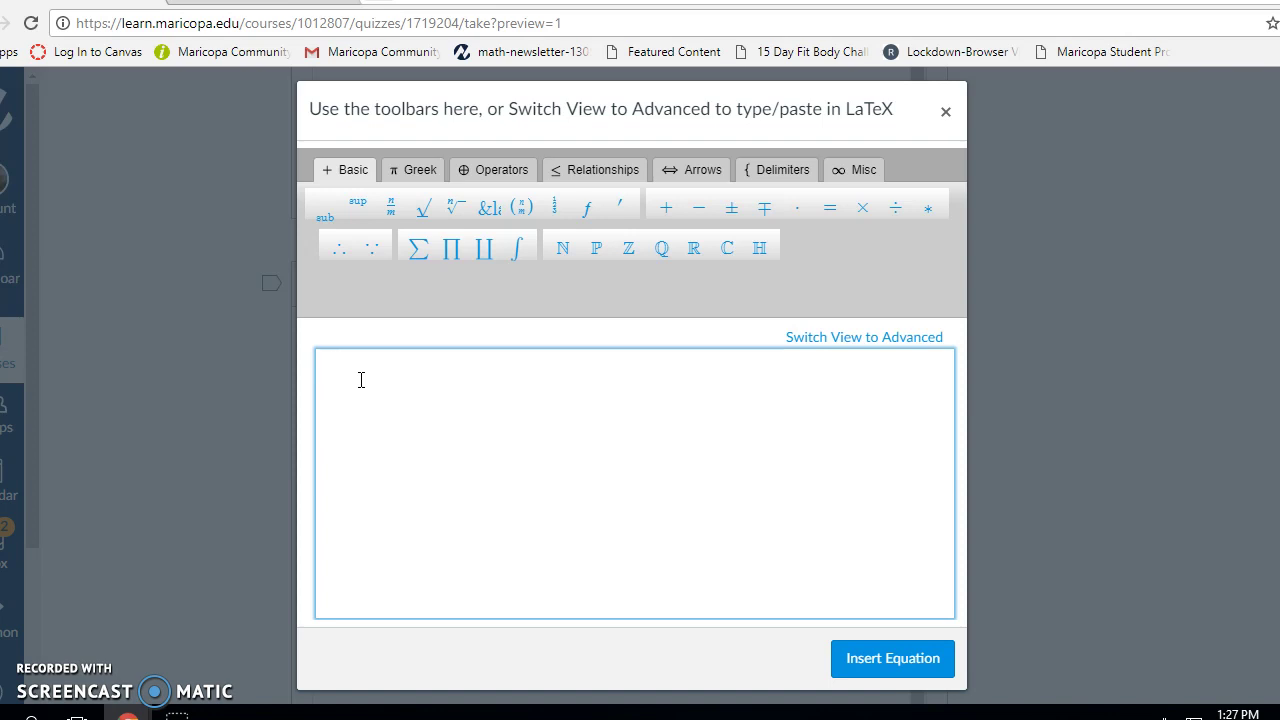
pyautogui.write('(')
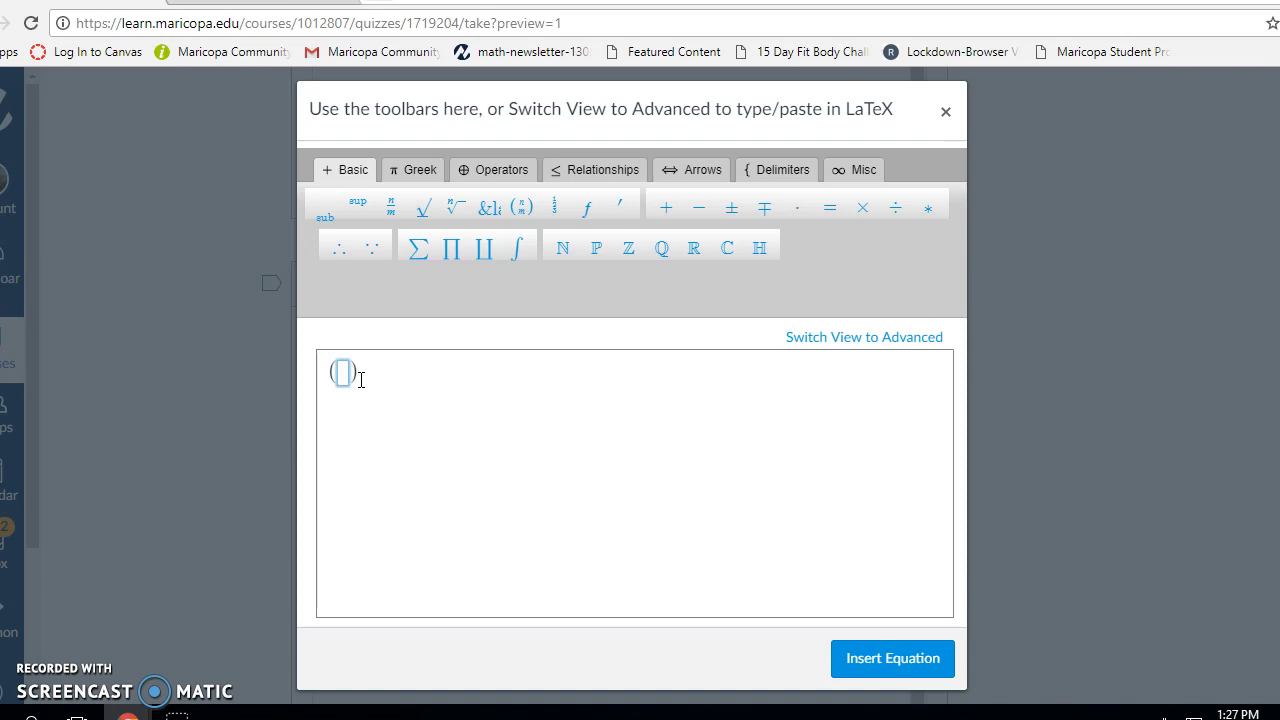
pyautogui.click(361, 378)
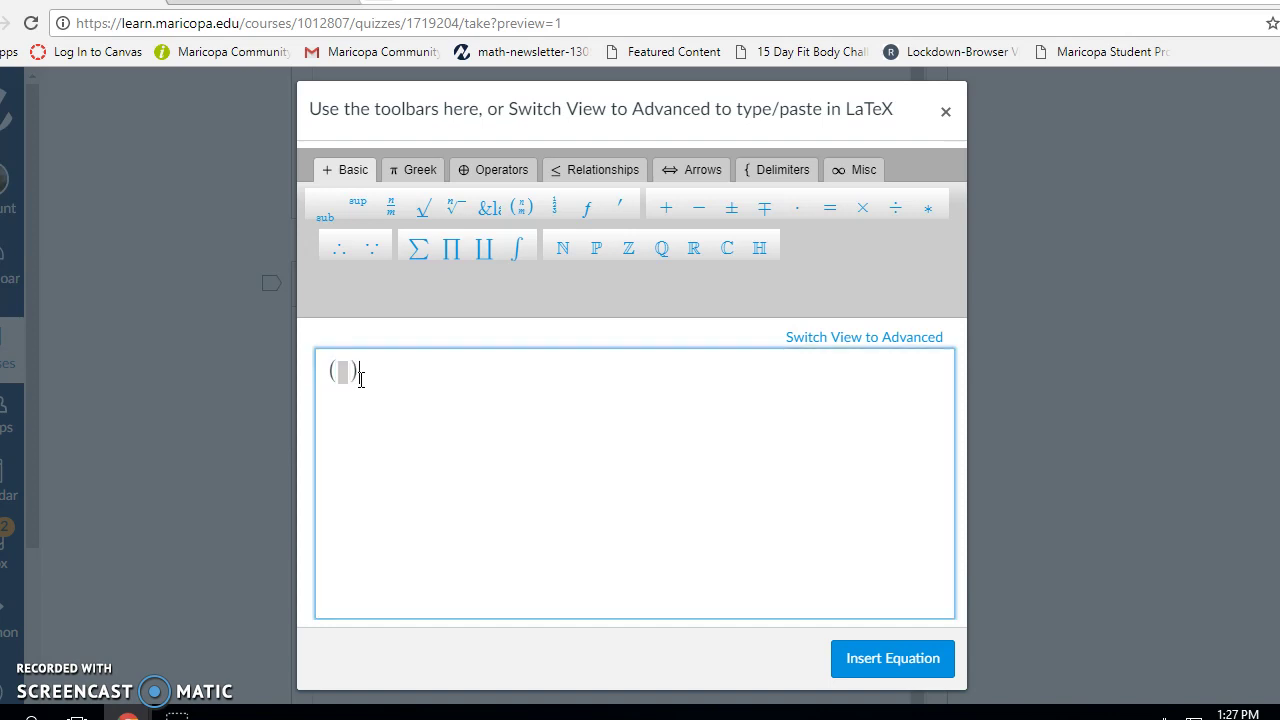
pyautogui.press('BackSpace')
pyautogui.click(797, 339)
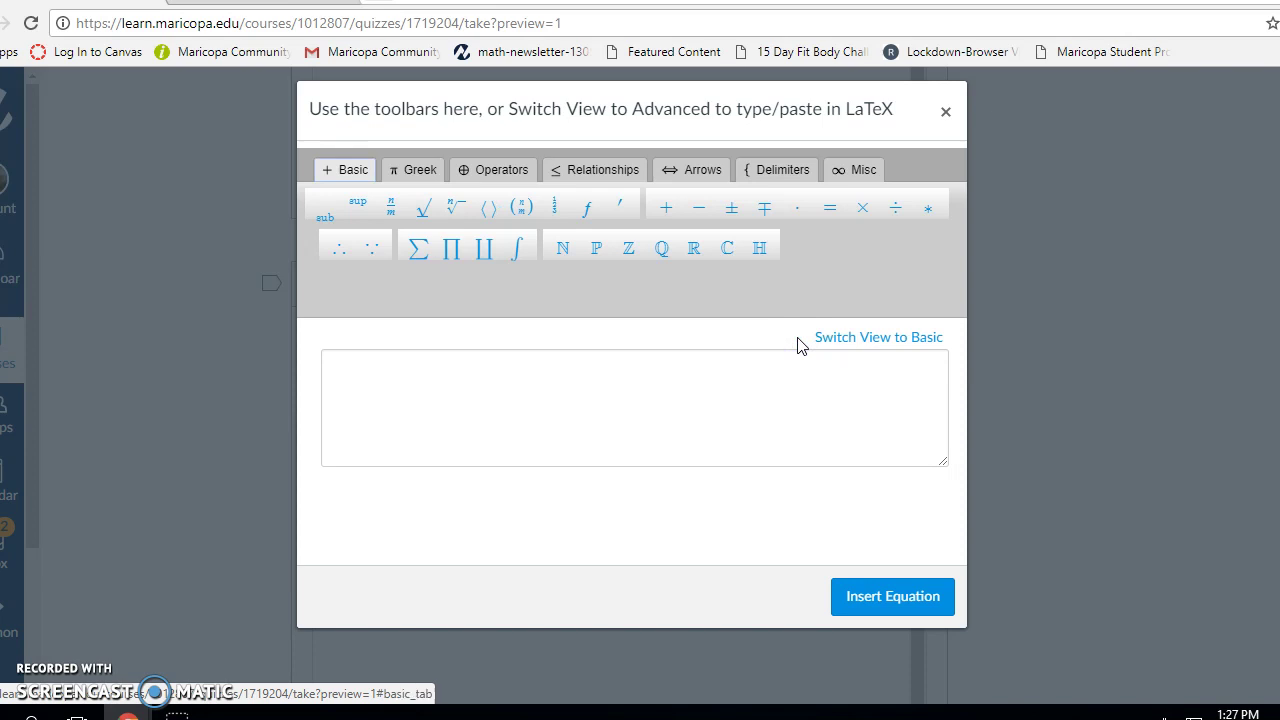
# Enter '(−∞' in the equation editor, adding infinity from the Misc symbols in visual mode.
pyautogui.click(681, 383)
pyautogui.write('(')
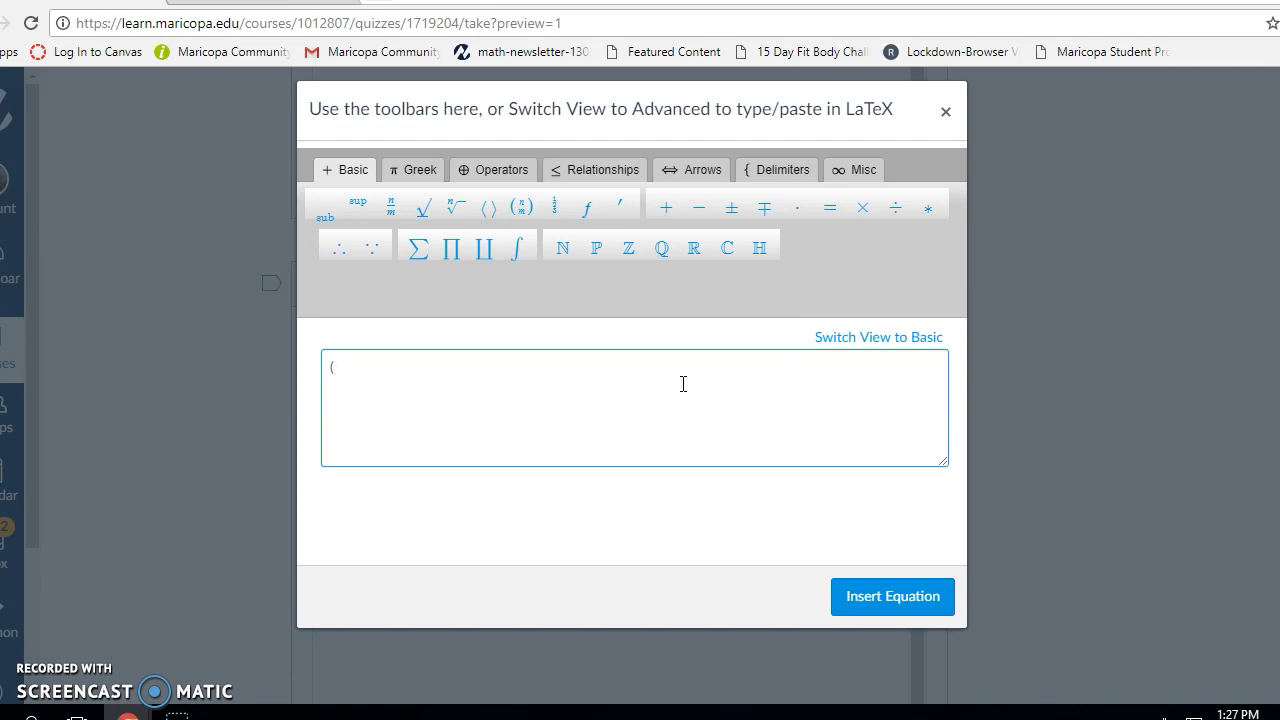
pyautogui.write('-')
pyautogui.click(842, 172)
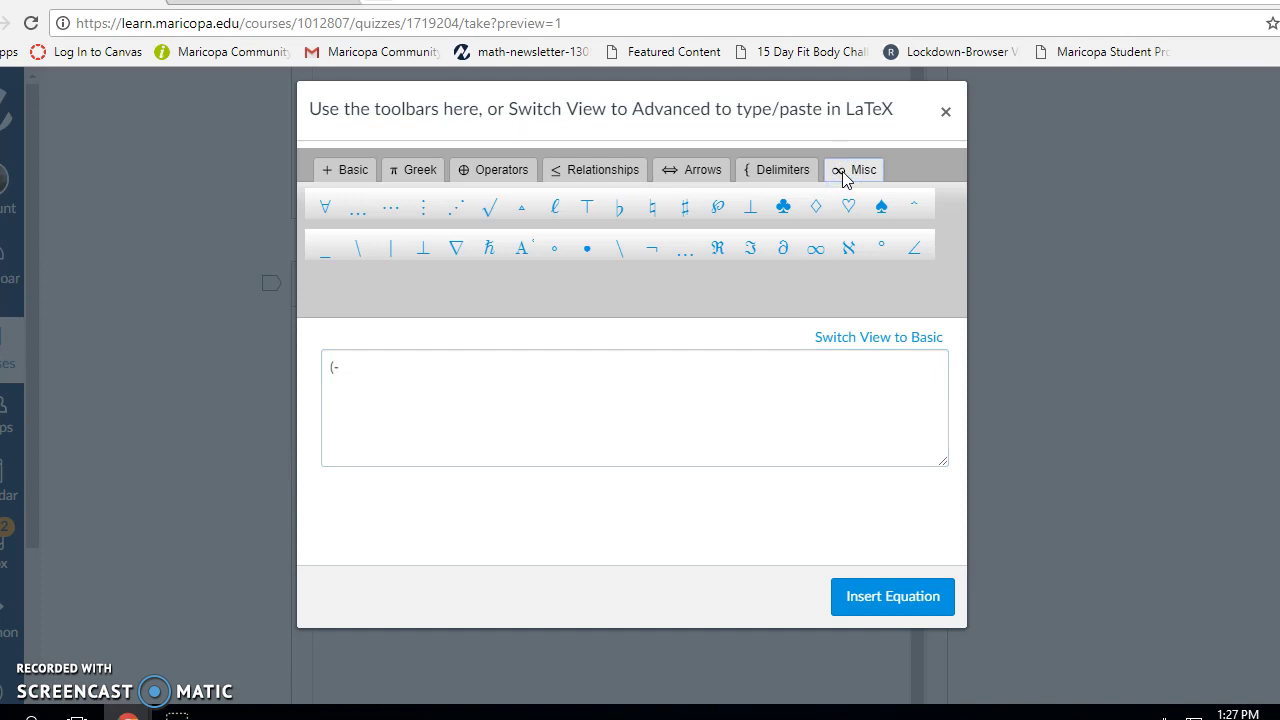
pyautogui.click(819, 255)
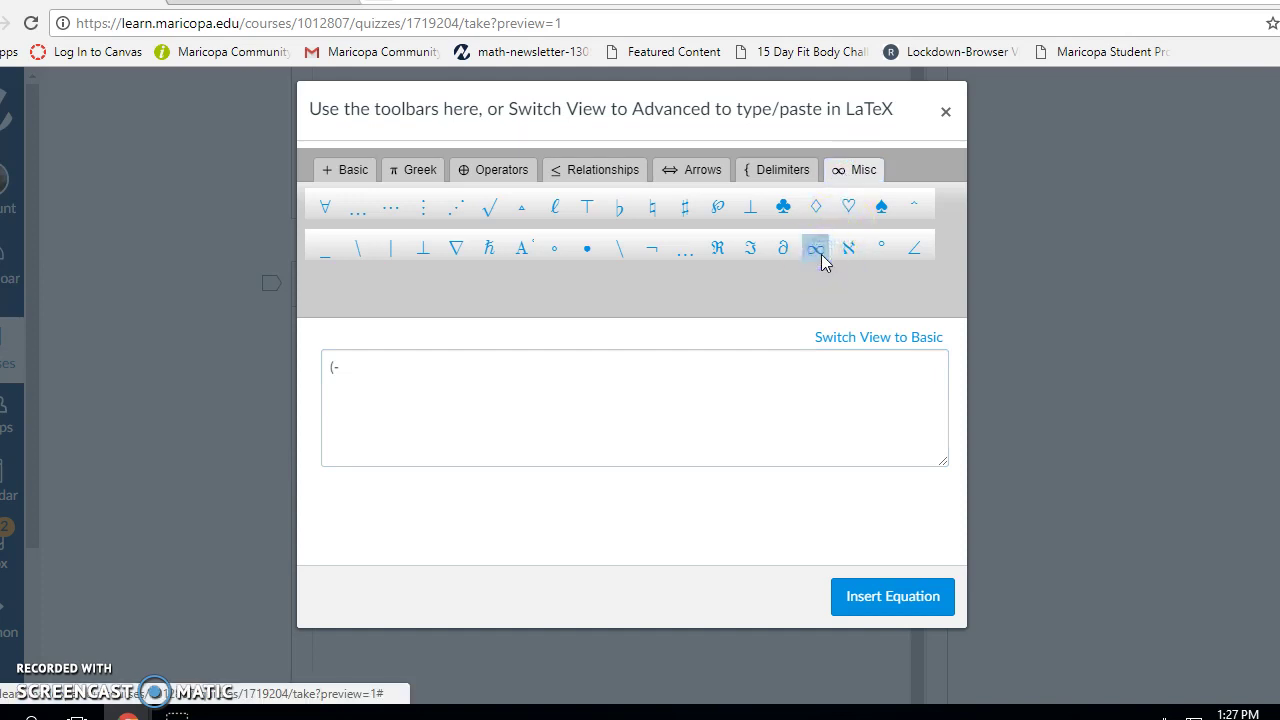
pyautogui.click(880, 339)
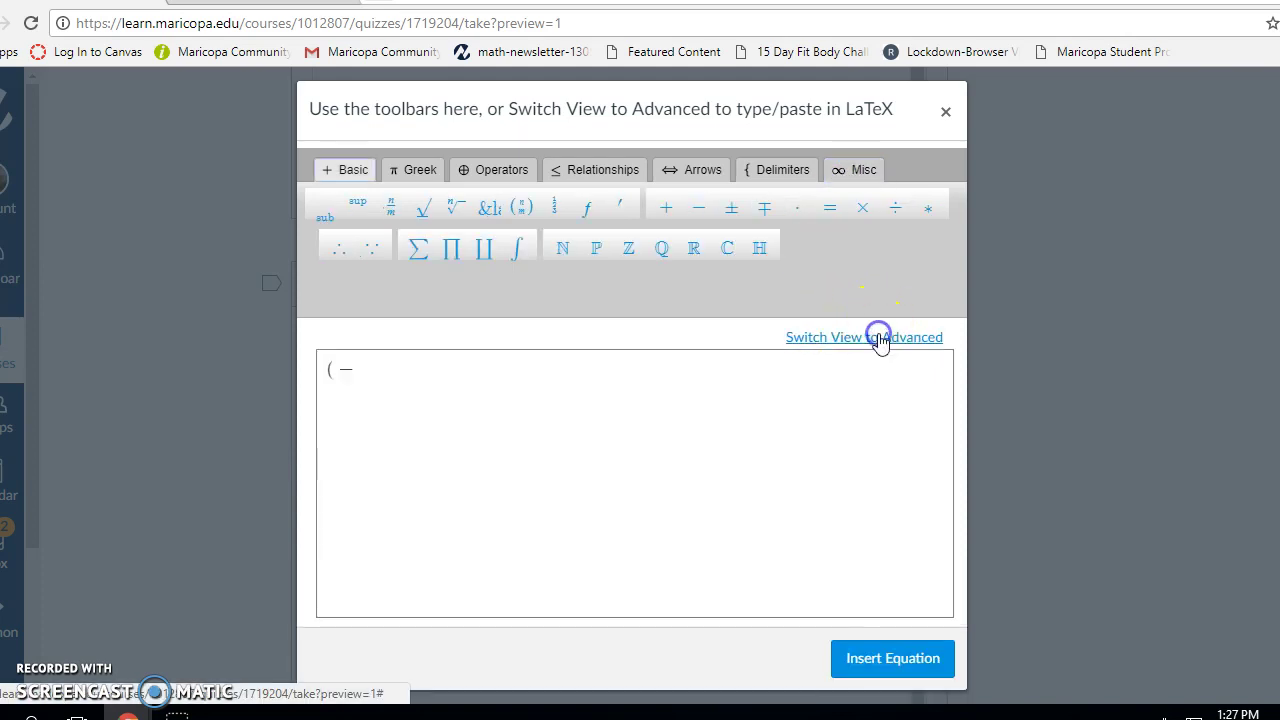
pyautogui.click(354, 371)
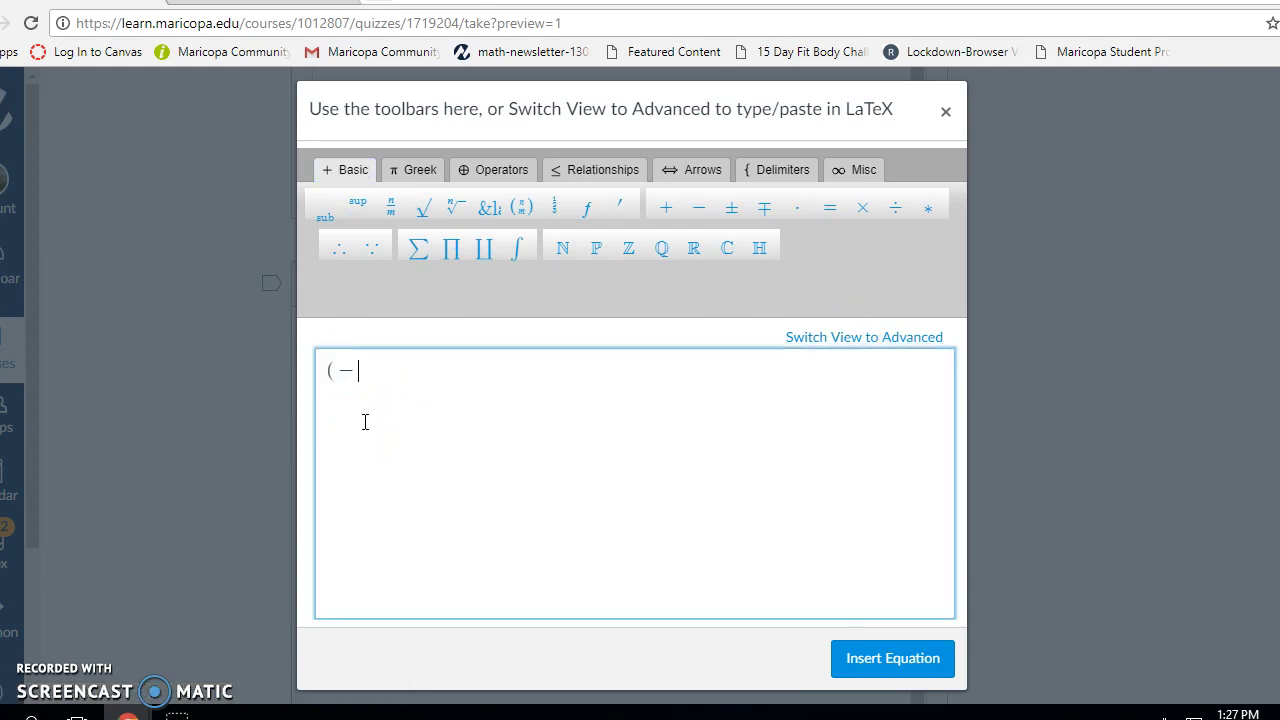
pyautogui.click(864, 170)
pyautogui.click(815, 249)
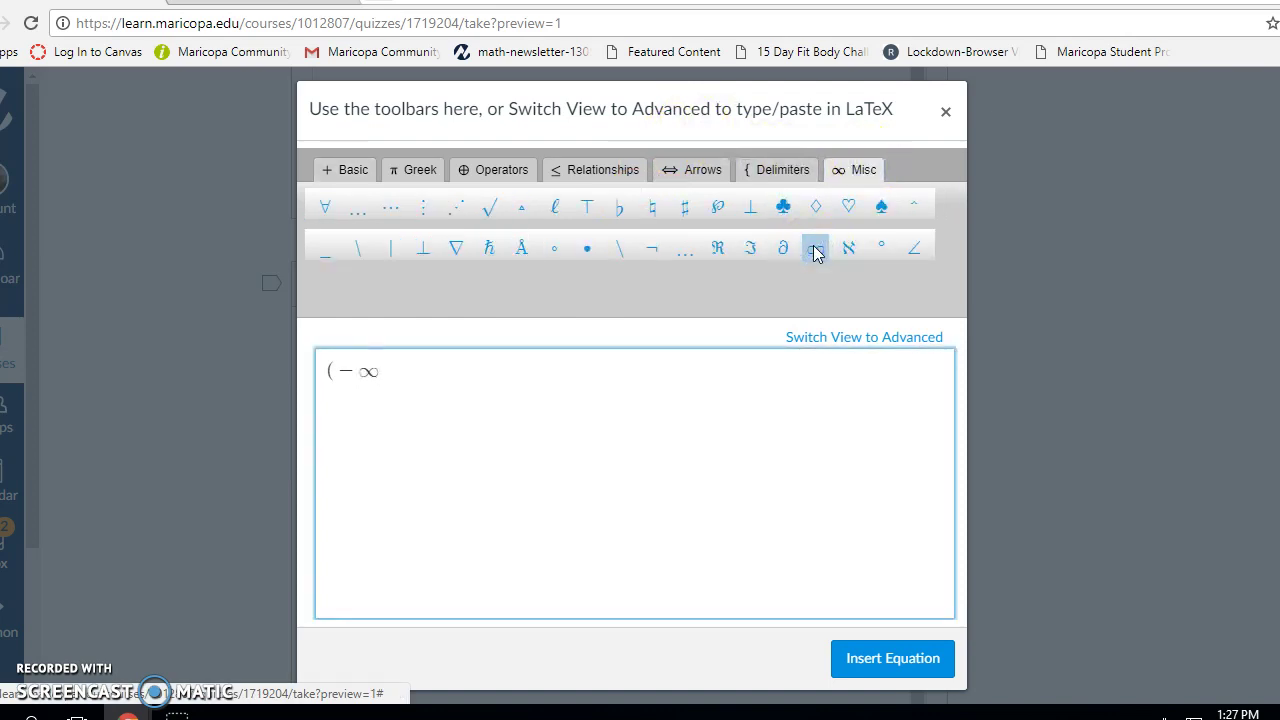
# Complete the interval as (−∞, 3] by typing the closing bracket in LaTeX view.
pyautogui.write(',3[]')
pyautogui.press('BackSpace')
pyautogui.click(830, 337)
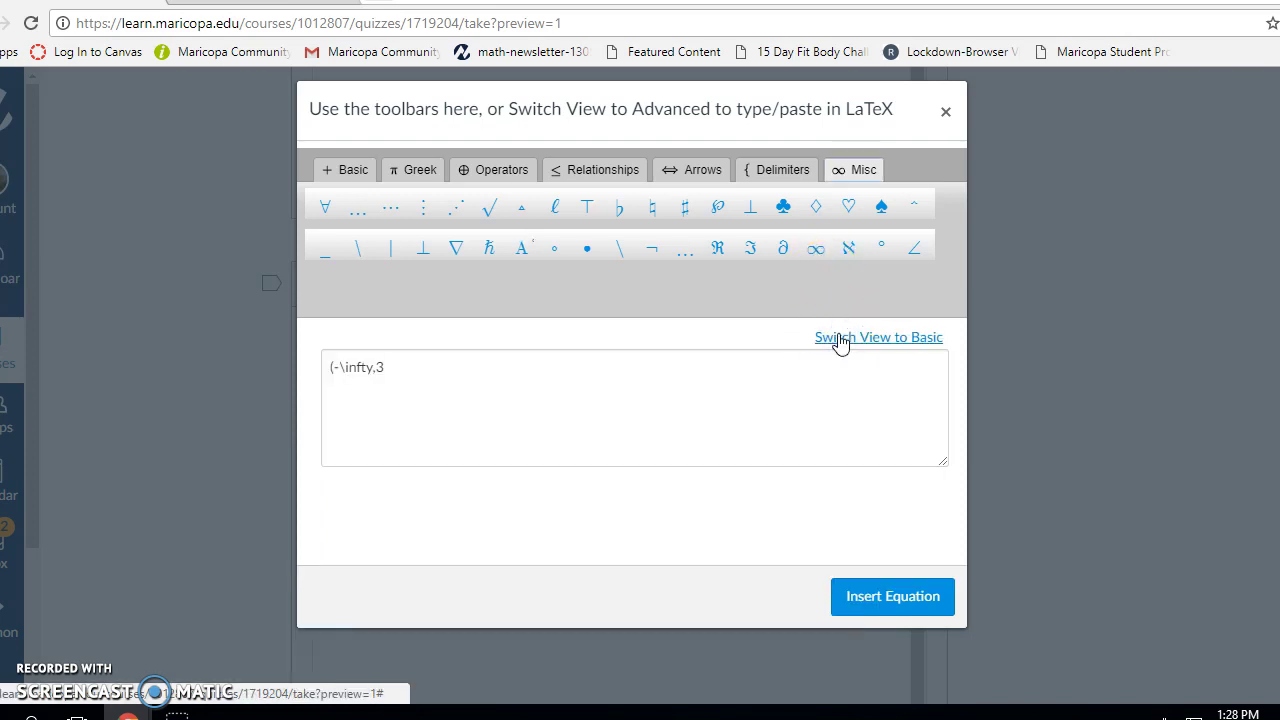
pyautogui.click(386, 368)
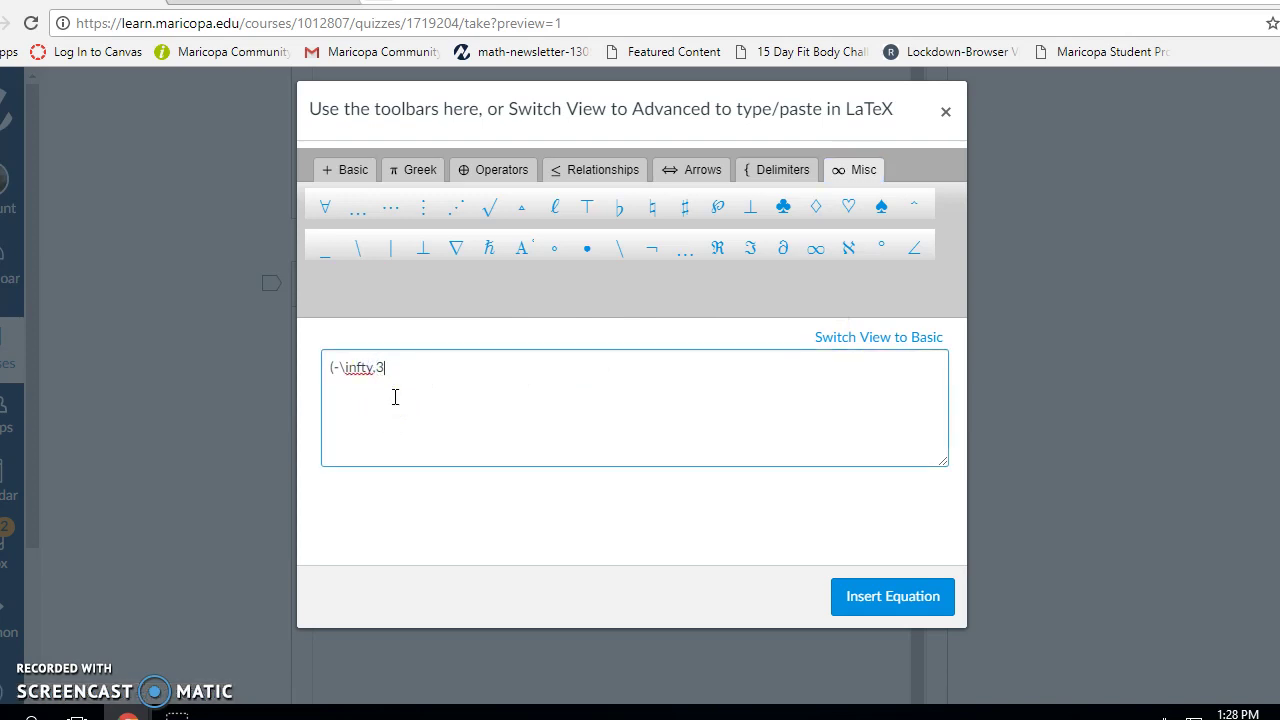
pyautogui.write(']')
# Insert (−∞, 3] into Question 5's answer and scroll down to Question 6's answer box.
pyautogui.click(845, 591)
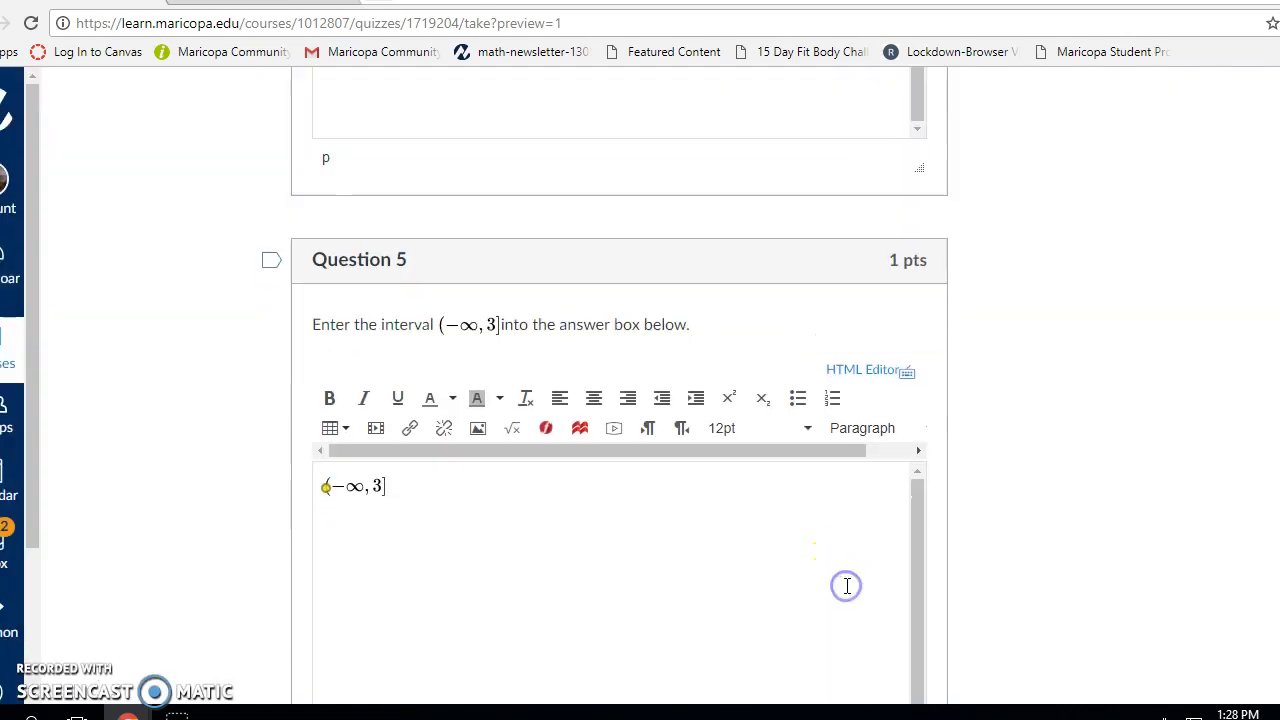
pyautogui.scroll(-2, 846, 585)
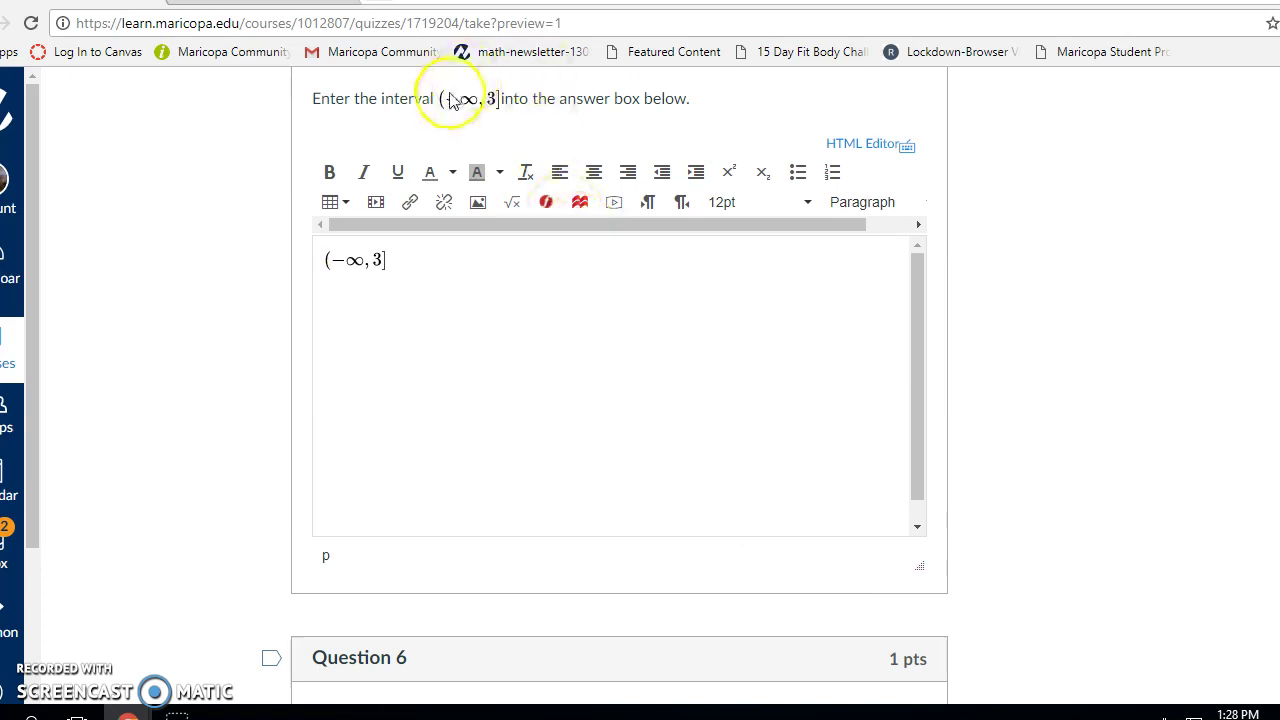
pyautogui.click(445, 360)
pyautogui.scroll(-5, 445, 360)
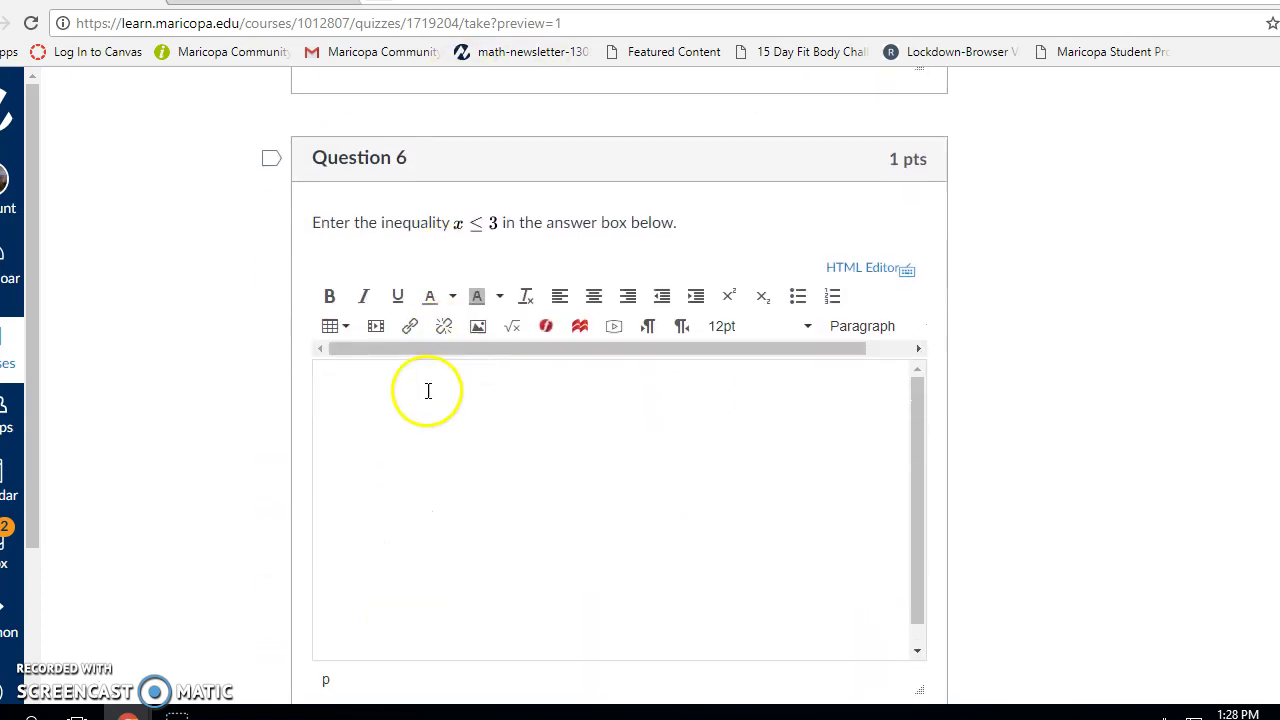
# Open Question 6's equation editor, type x and try adding ≤ from the Relationships symbols.
pyautogui.click(427, 391)
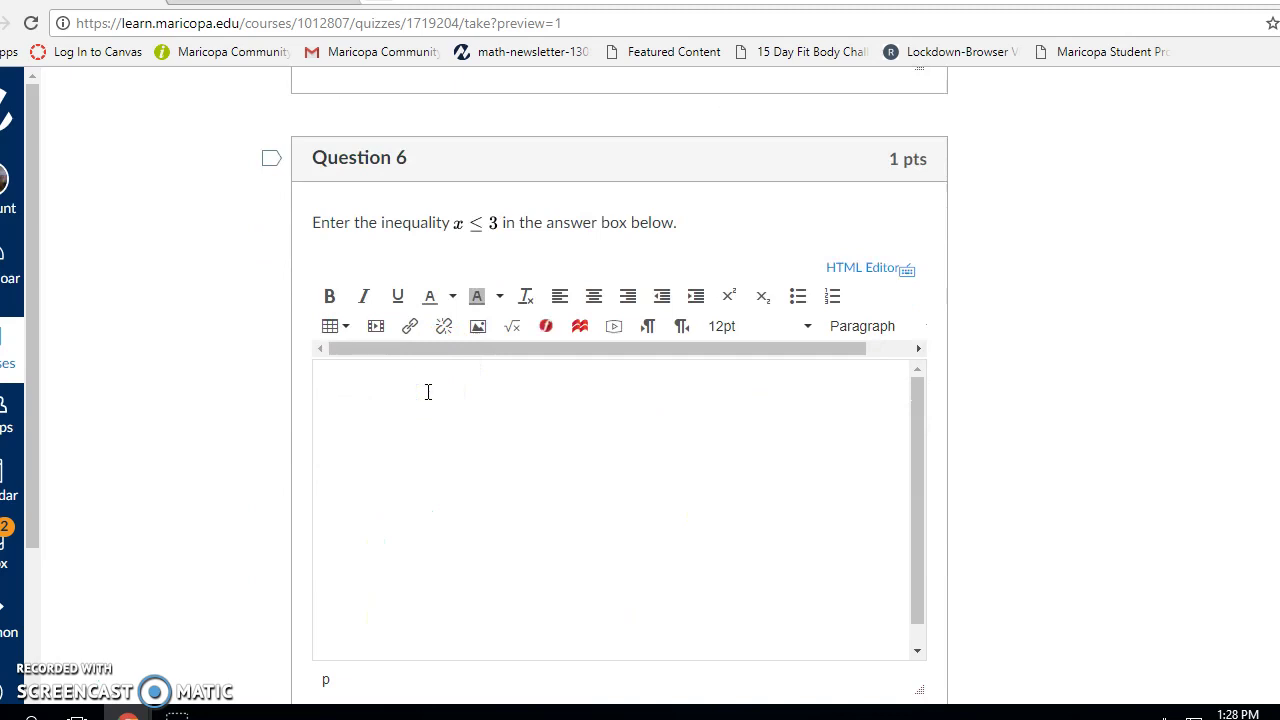
pyautogui.click(446, 407)
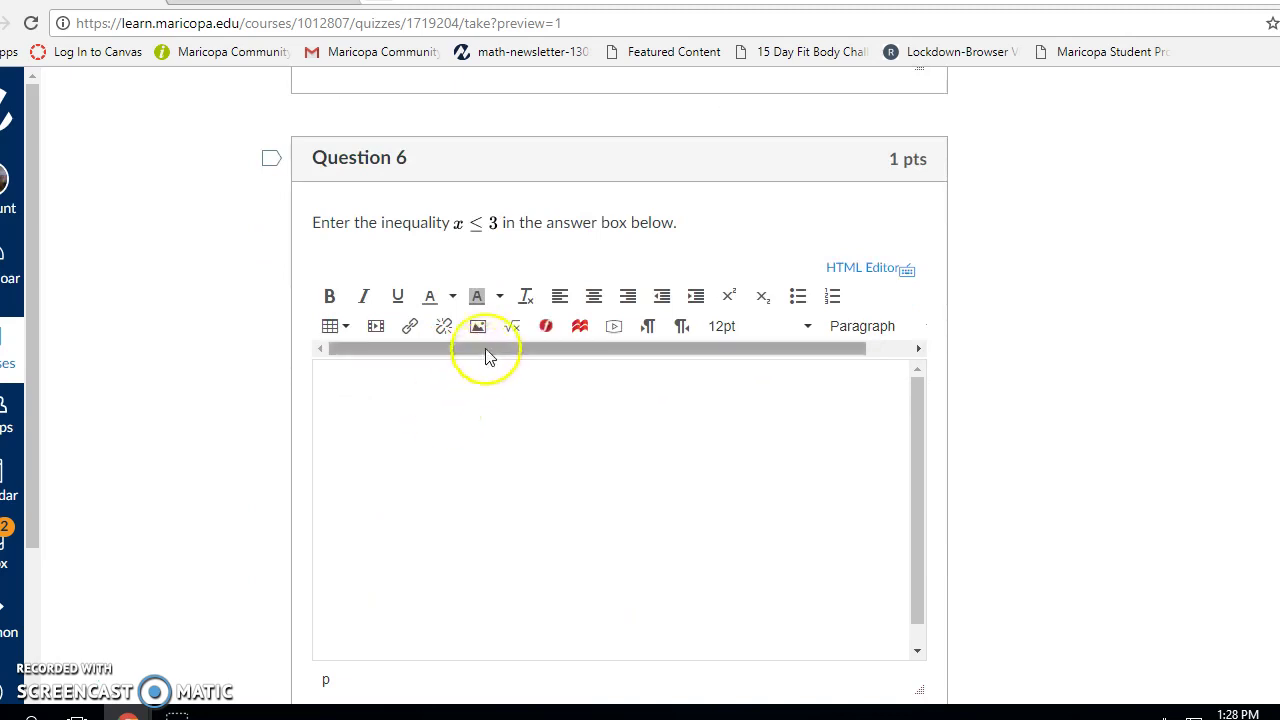
pyautogui.click(512, 326)
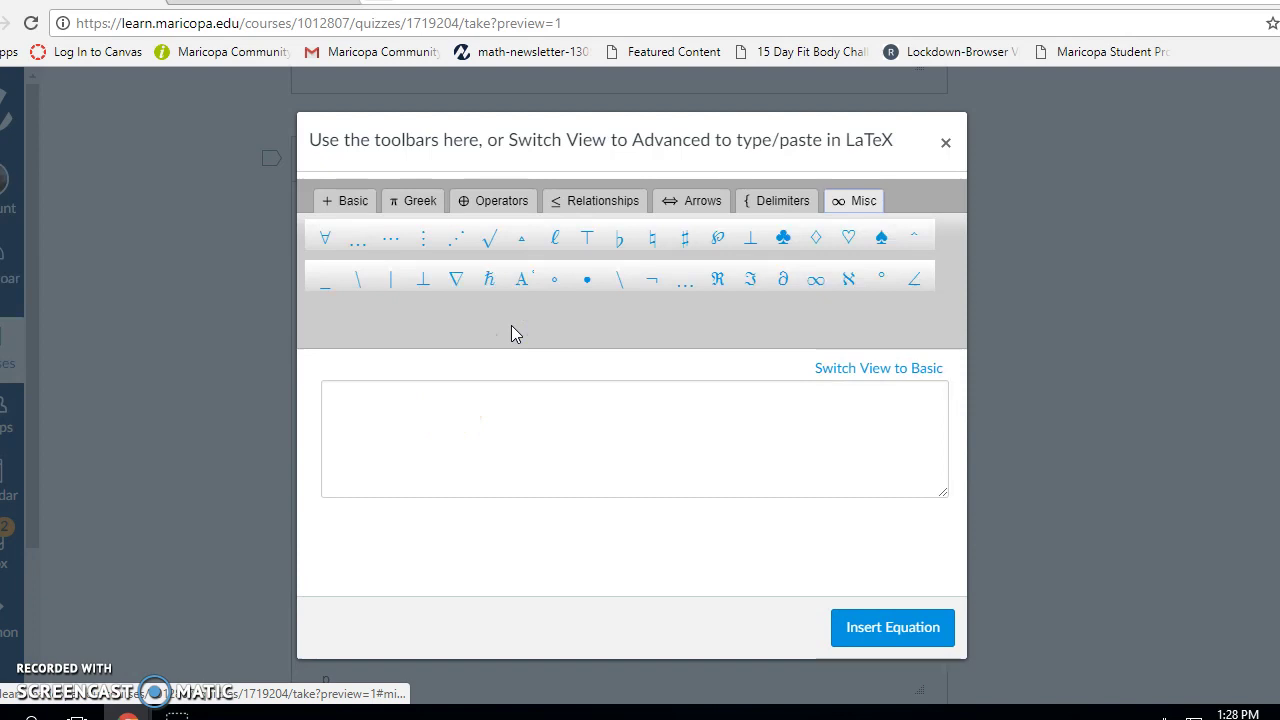
pyautogui.click(489, 394)
pyautogui.write('x')
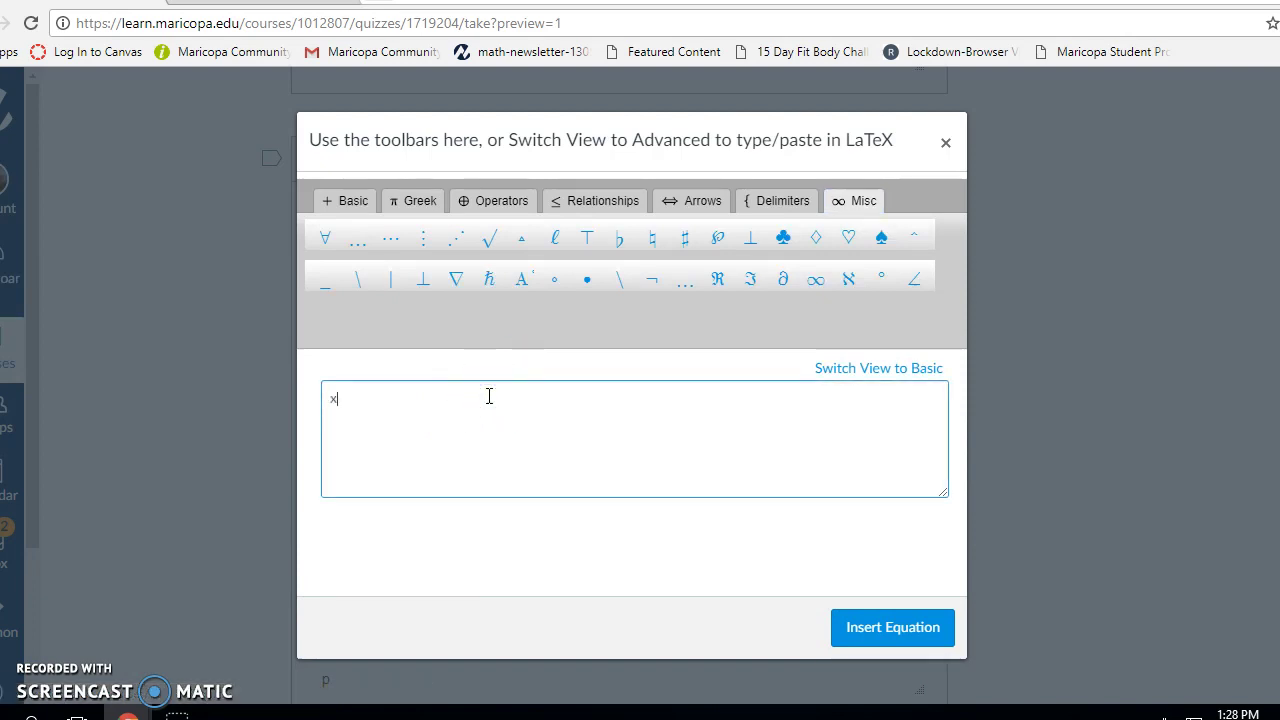
pyautogui.click(572, 201)
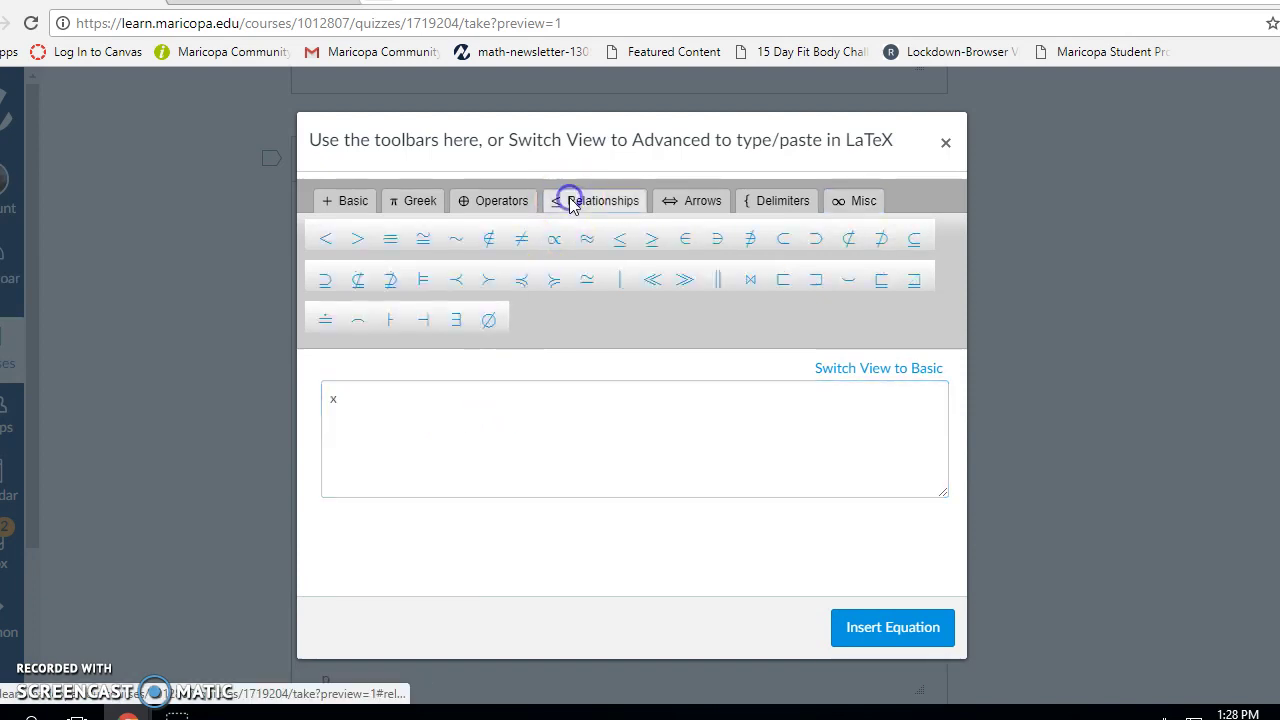
pyautogui.click(620, 241)
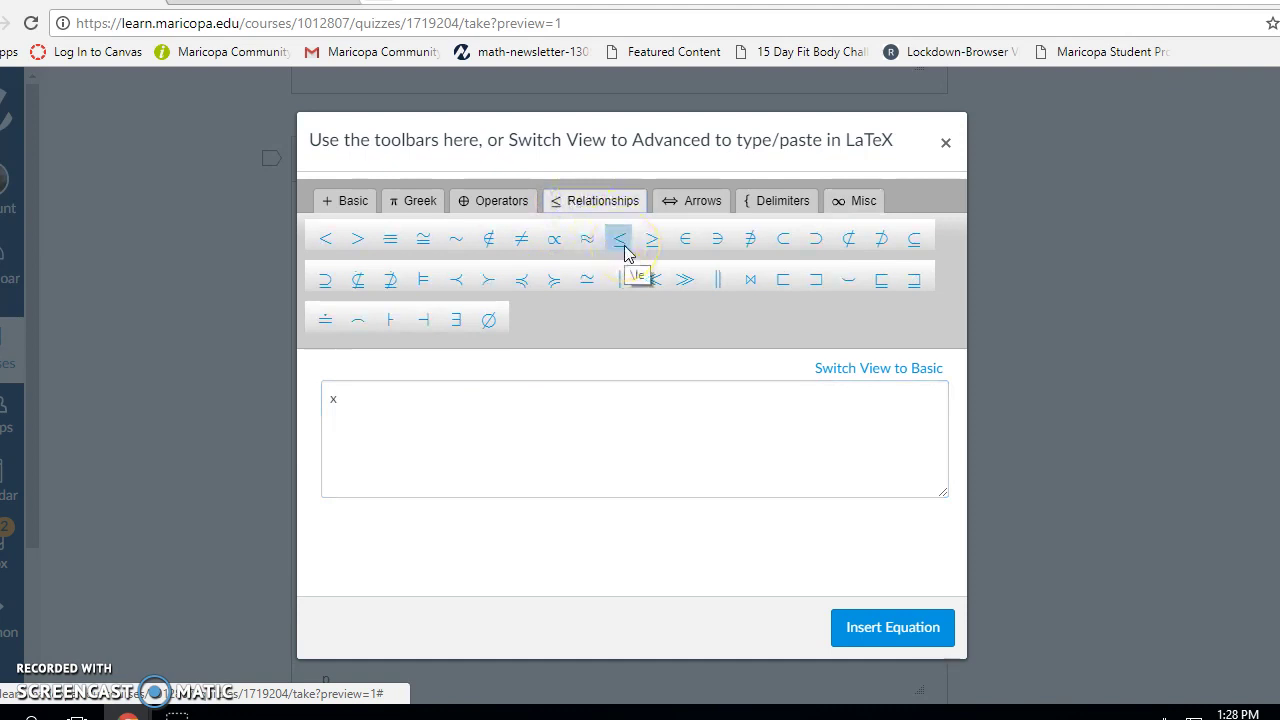
pyautogui.click(621, 245)
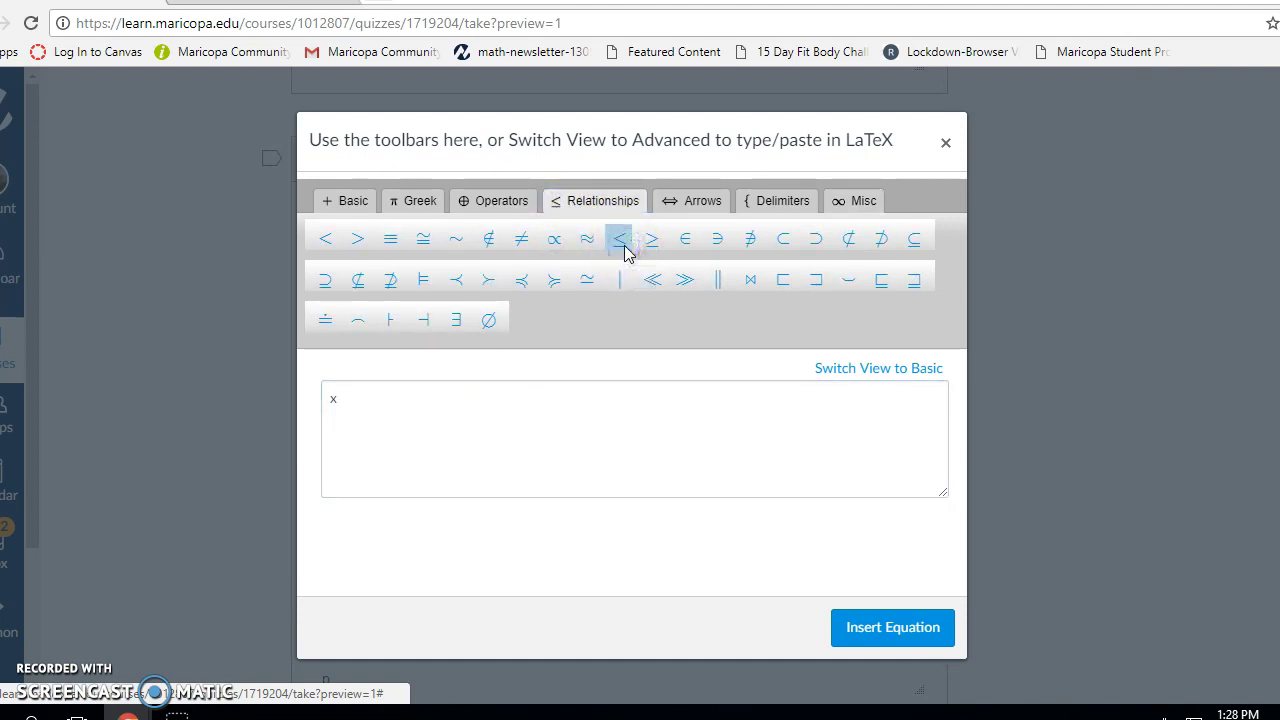
# In visual mode, complete x ≤ 3 and insert it into Question 6's answer box.
pyautogui.click(860, 370)
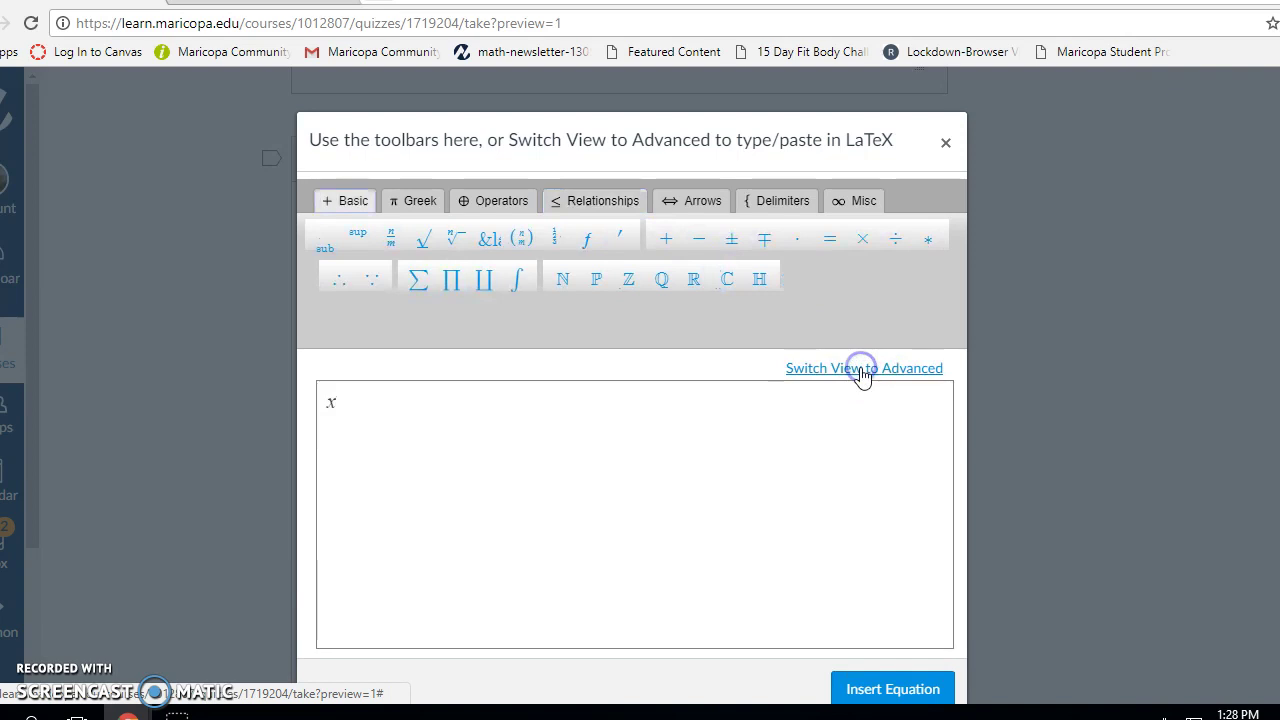
pyautogui.click(366, 406)
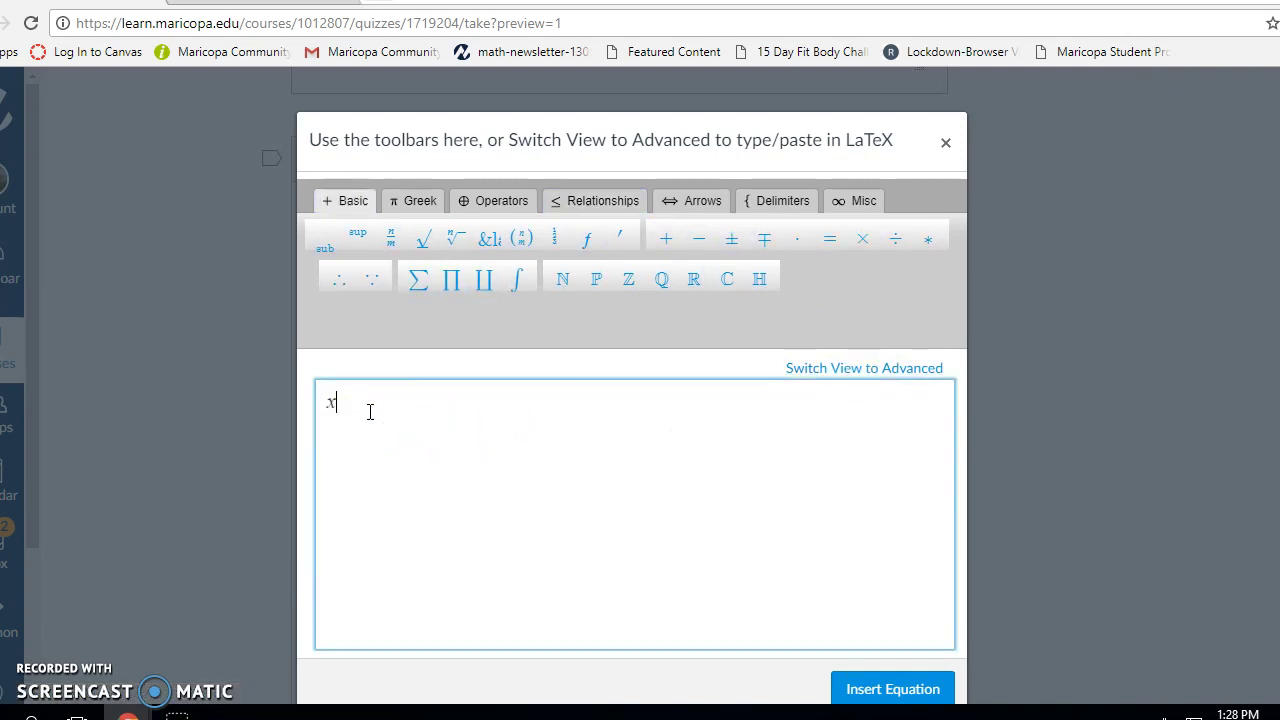
pyautogui.click(606, 201)
pyautogui.click(619, 240)
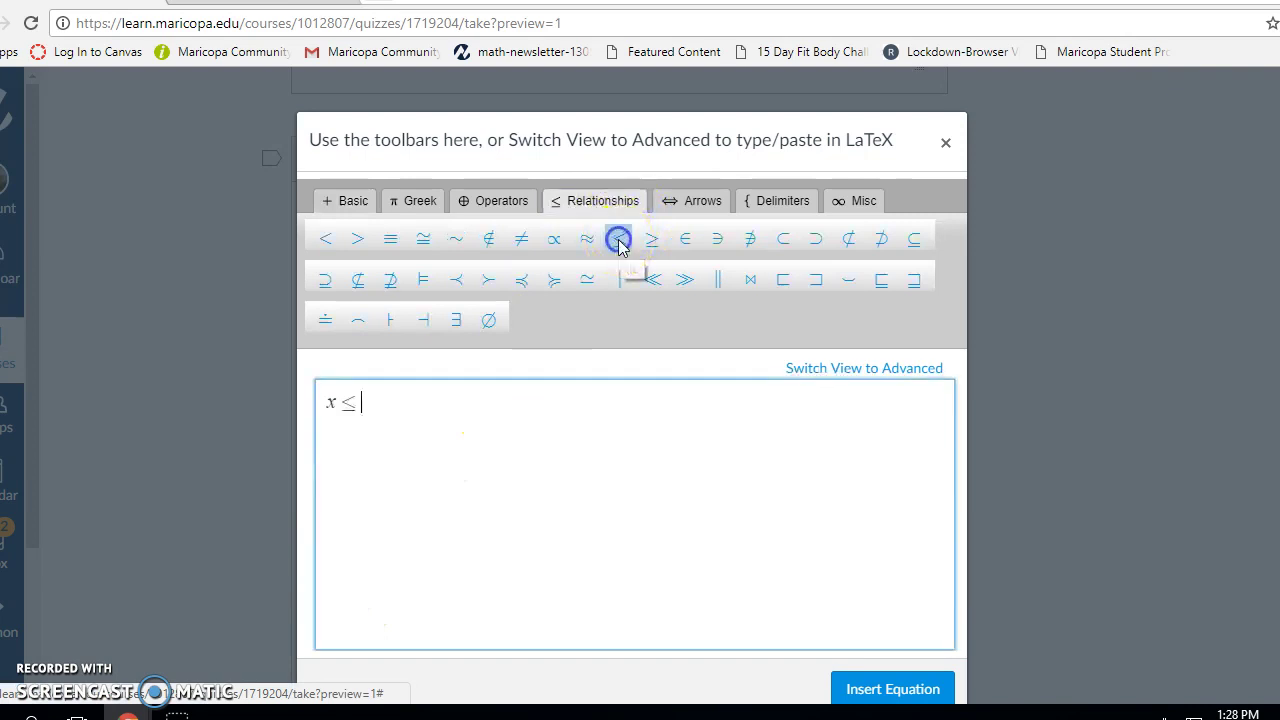
pyautogui.write('3')
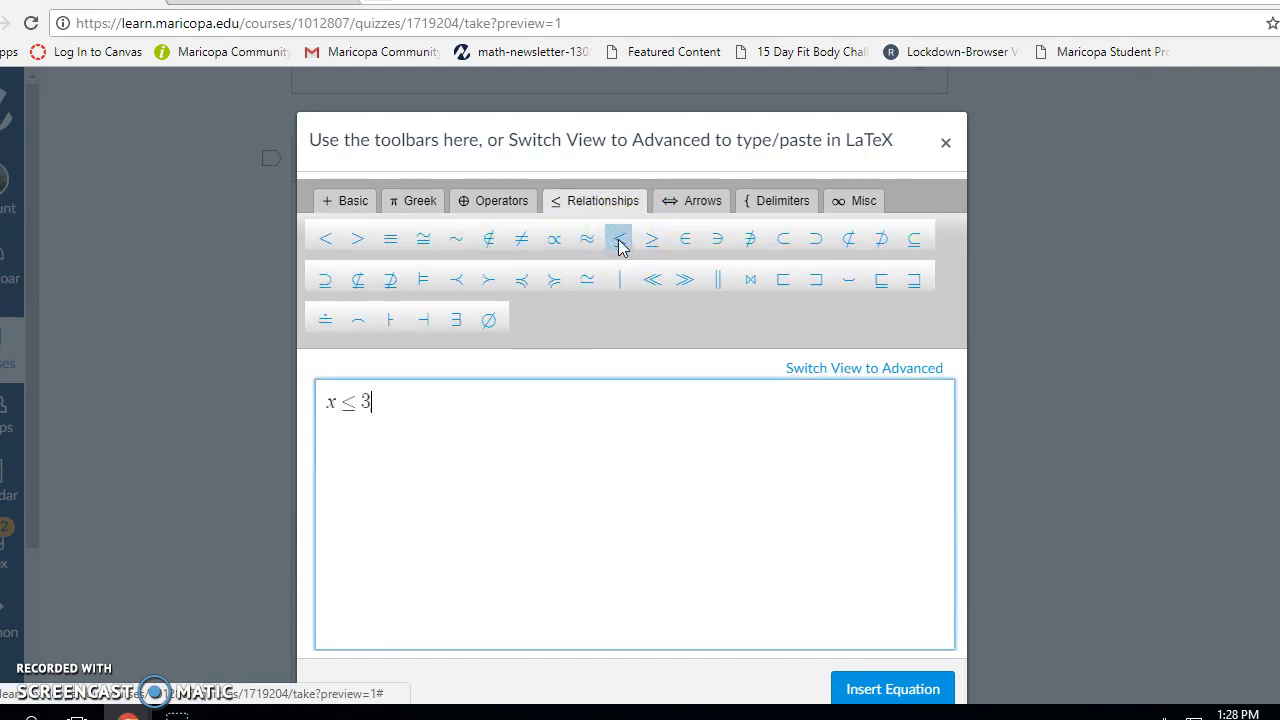
pyautogui.click(864, 688)
# Submit the completed quiz.
pyautogui.click(560, 540)
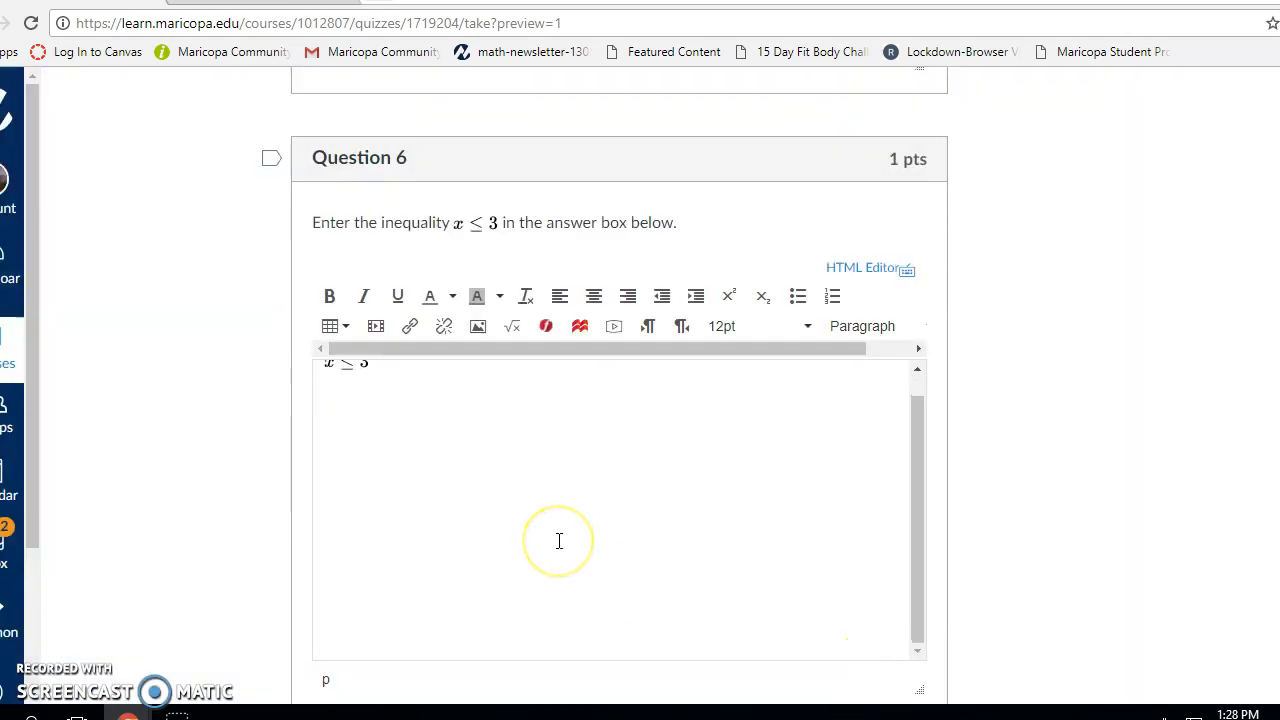
pyautogui.scroll(-2, 559, 549)
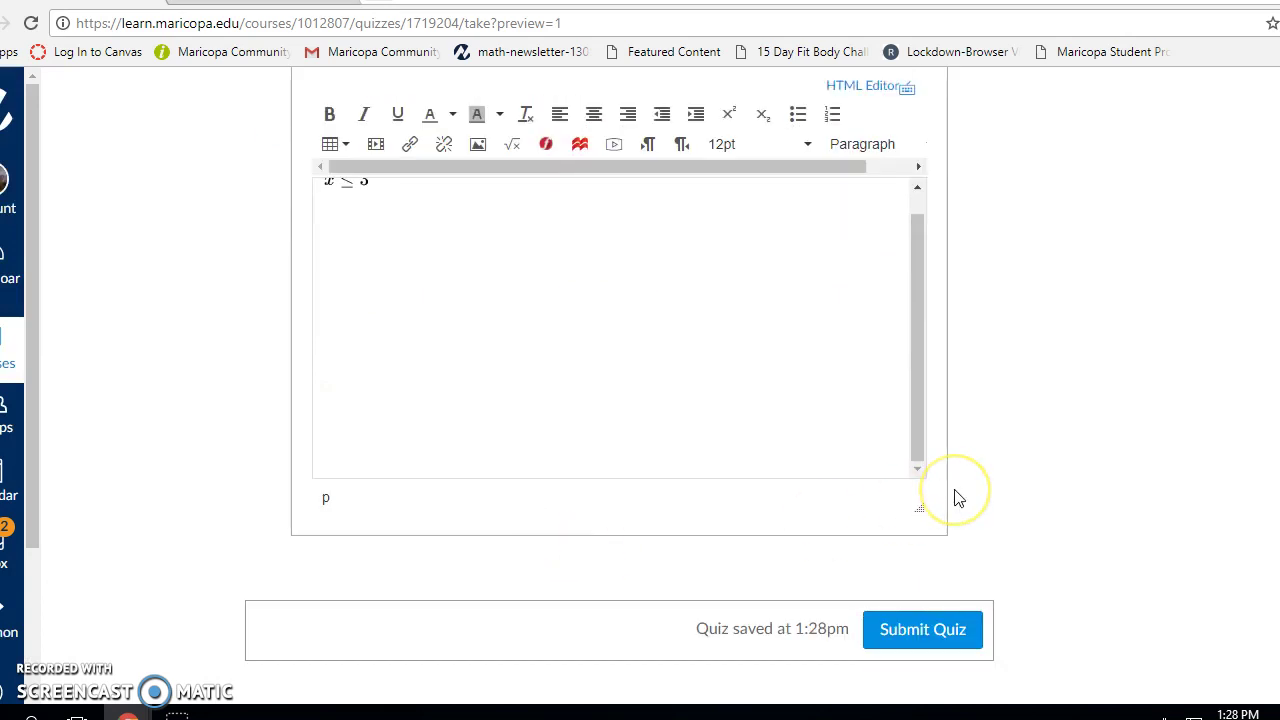
pyautogui.click(918, 628)
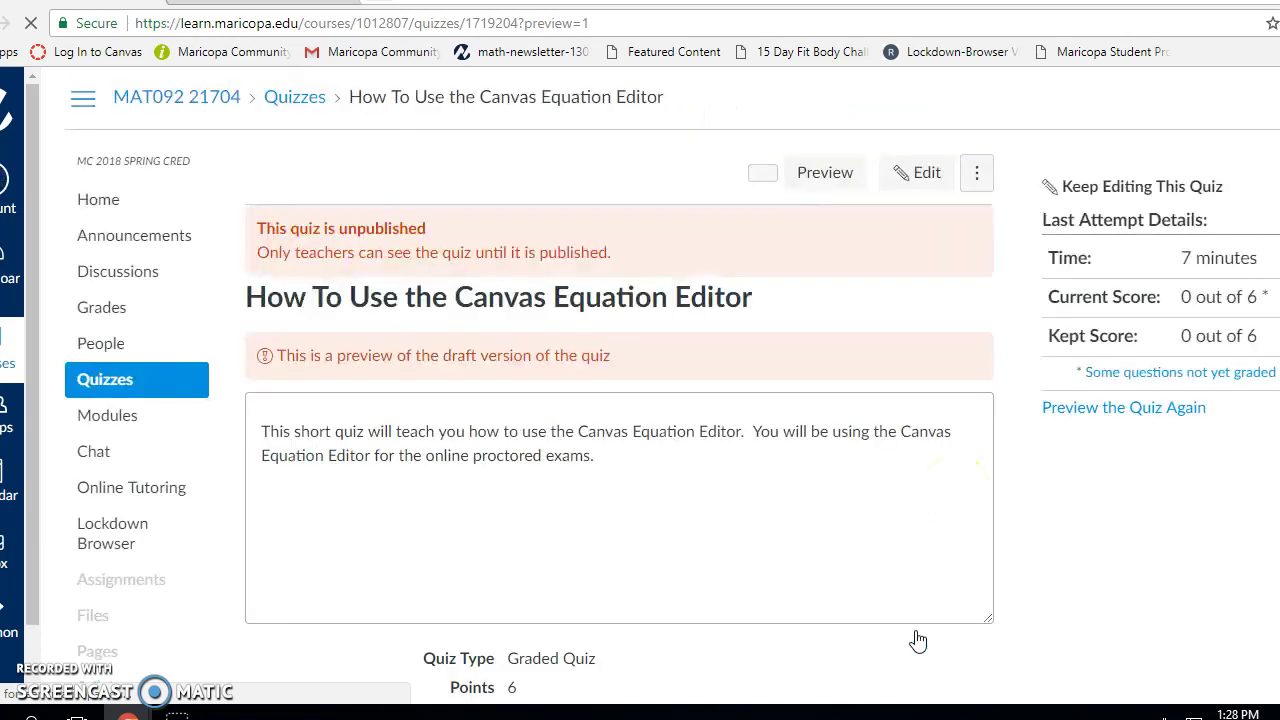
pyautogui.click(1199, 376)
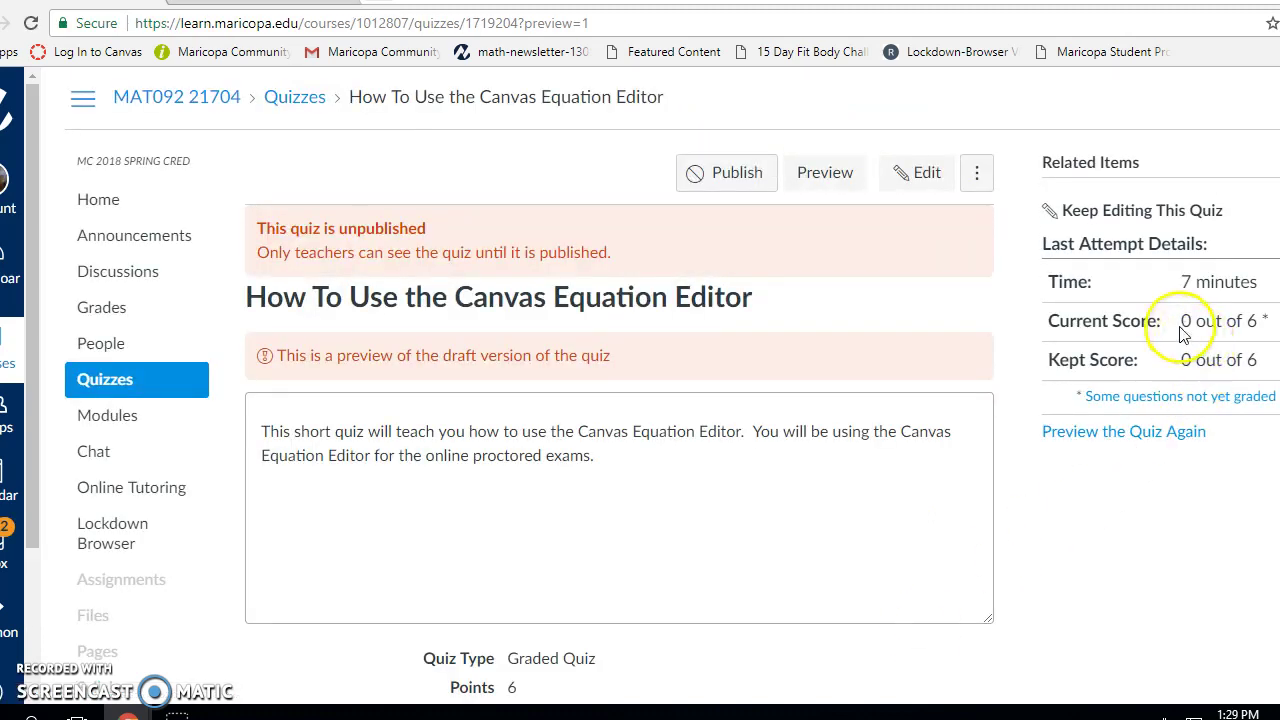